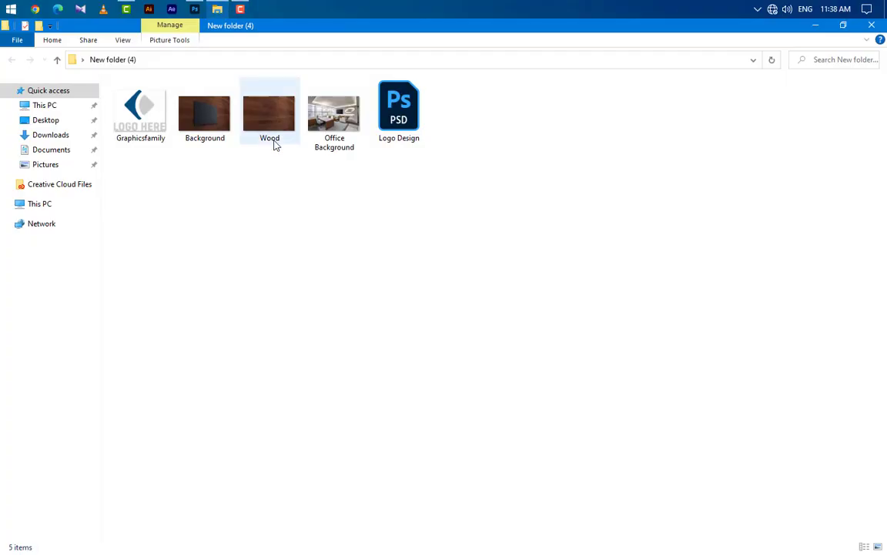
- Open the Background image in Photoshop and place the Graphicsfamily logo at original size over the dark panel
left_click(209, 114)
left_click_drag(211, 115, 464, 419)
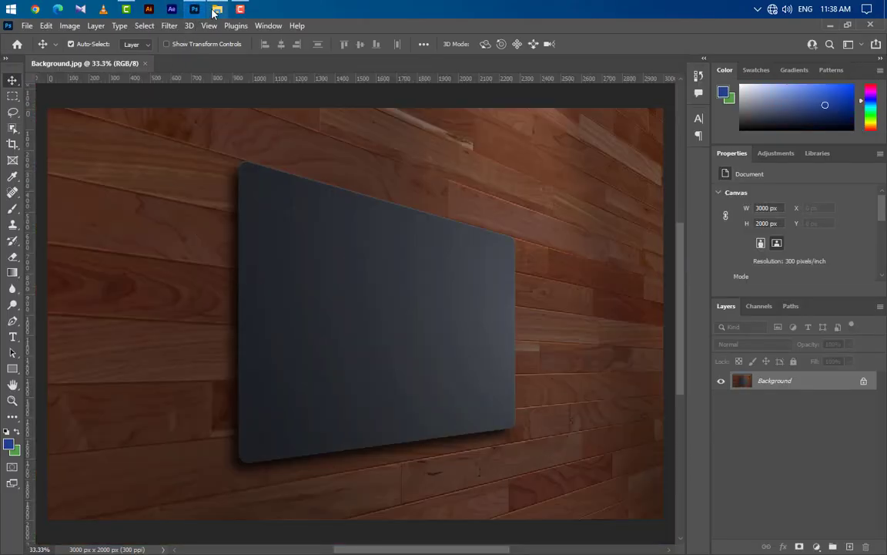
left_click(216, 8)
left_click_drag(144, 120, 360, 365)
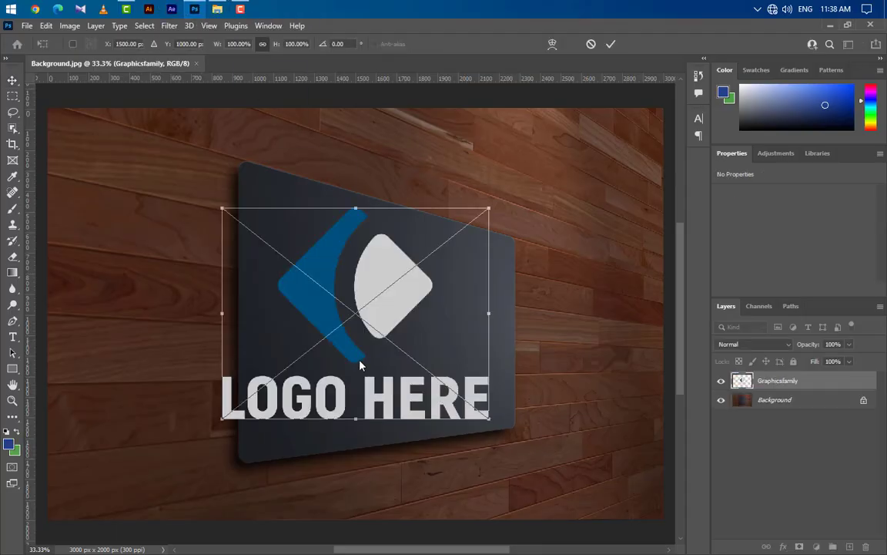
left_click_drag(371, 300, 405, 312)
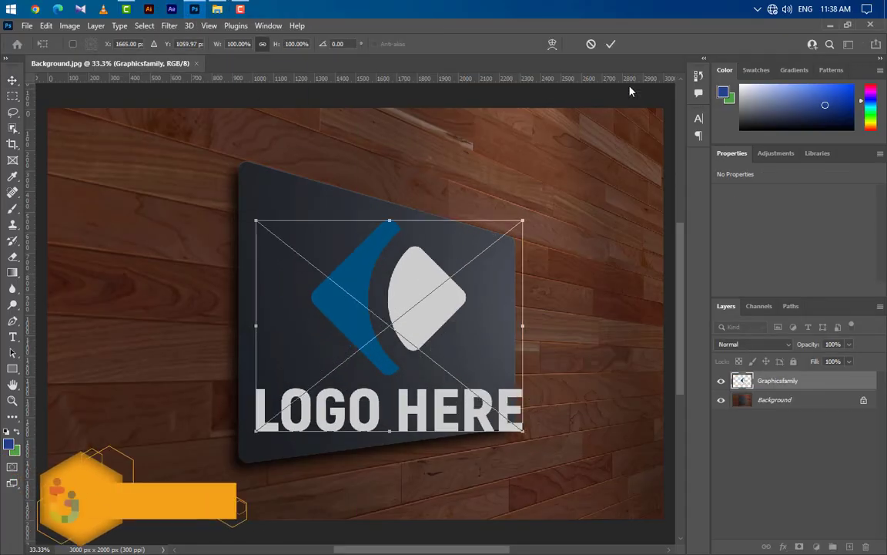
left_click(611, 44)
- Convert the Graphicsfamily layer to a smart object and add two vertical guides across the panel at about 1325 px and 2100 px
right_click(792, 382)
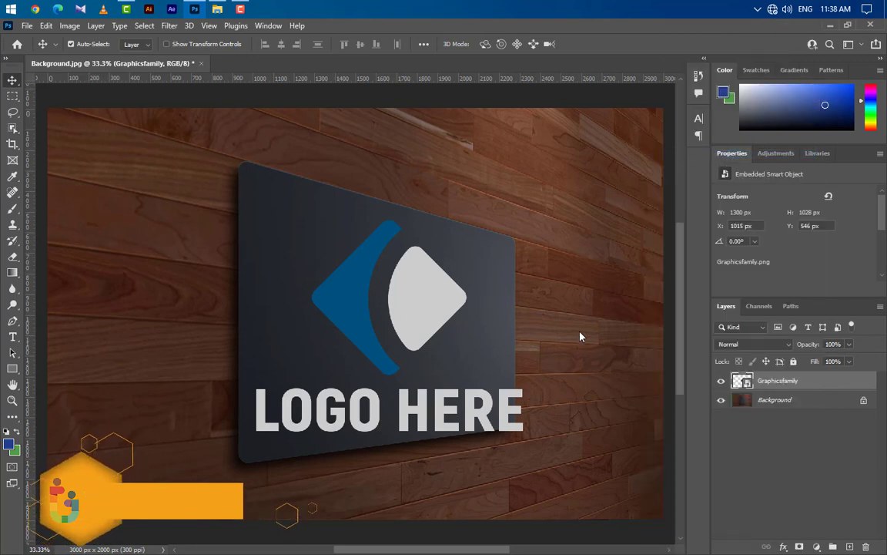
scroll(581, 339, "up", 1)
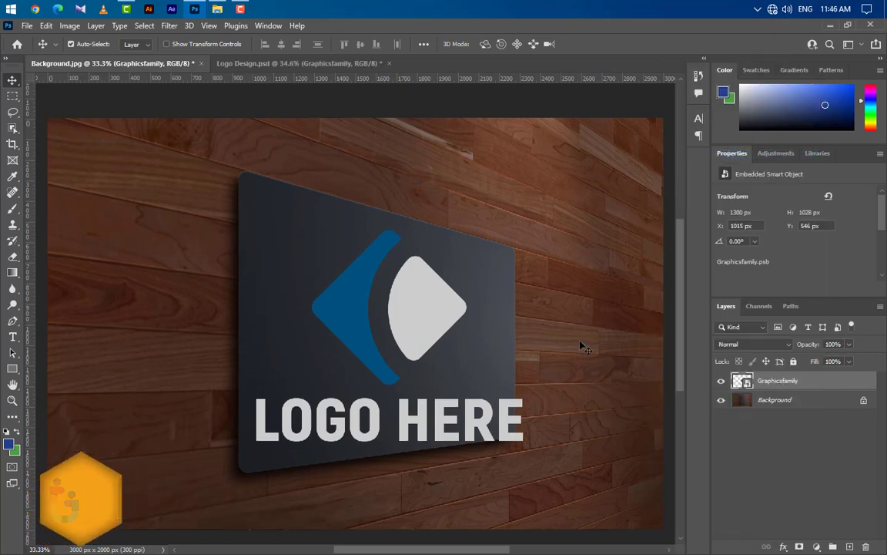
left_click_drag(28, 269, 320, 207)
left_click_drag(33, 332, 479, 258)
- Distort the logo to follow the panel's perspective, aligning its four corners with the two vertical guides
key("ctrl+t")
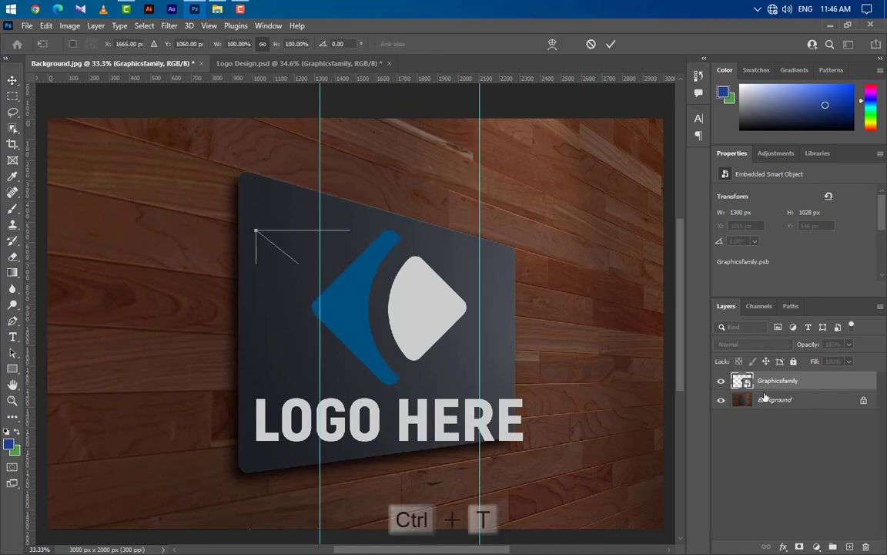
right_click(490, 210)
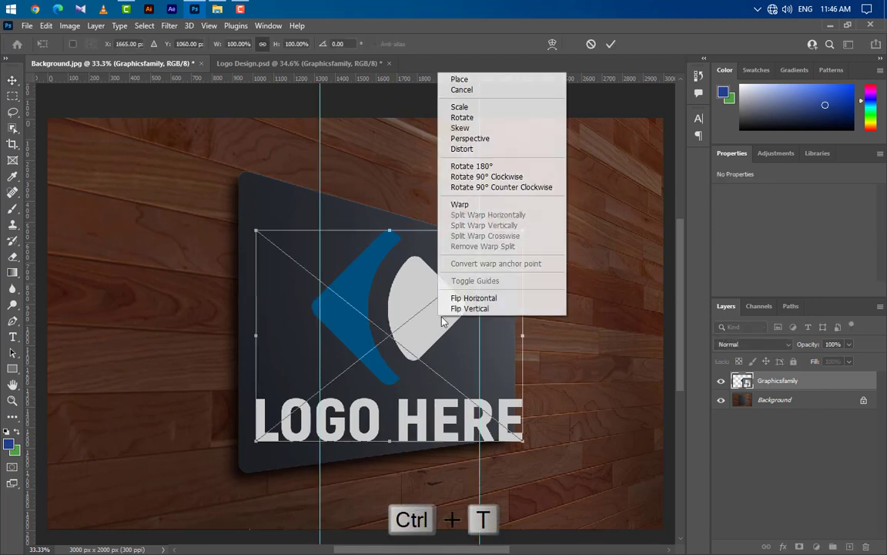
left_click(491, 149)
left_click_drag(257, 231, 322, 231)
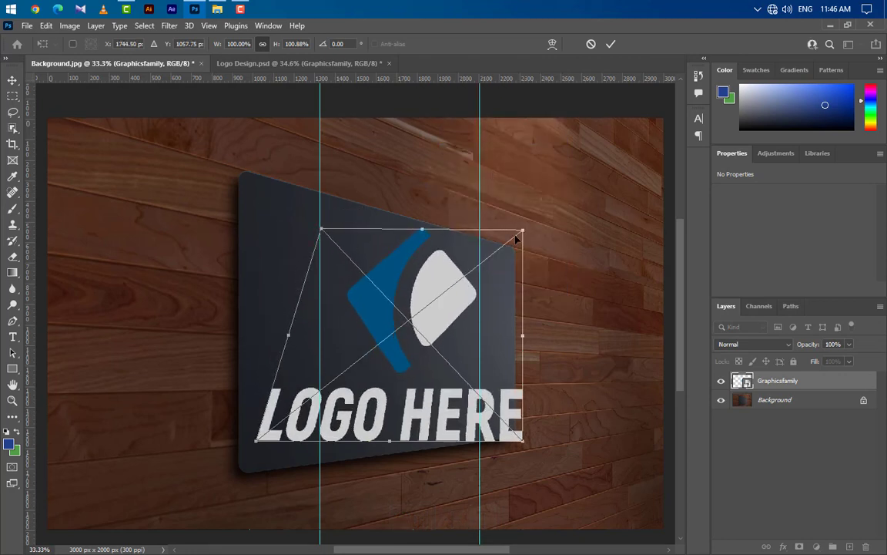
left_click_drag(524, 233, 479, 270)
left_click_drag(523, 445, 481, 421)
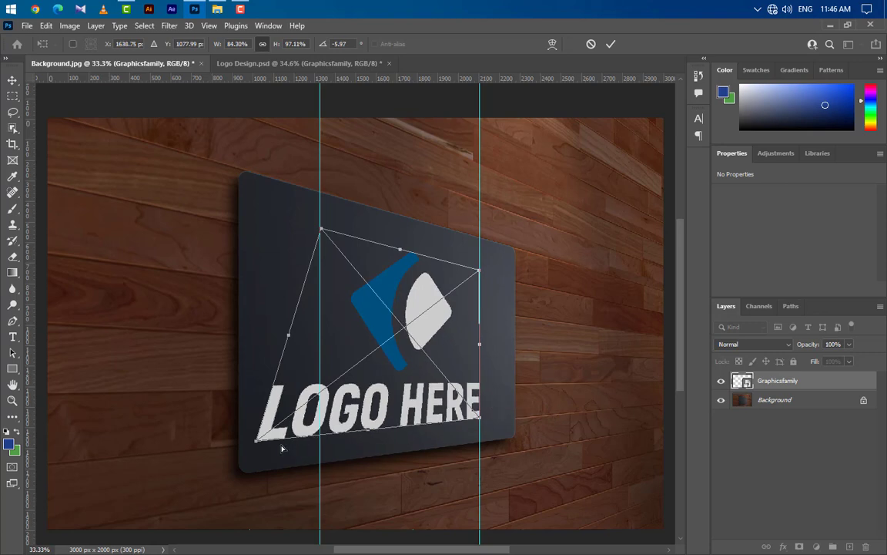
left_click_drag(260, 446, 323, 436)
scroll(370, 285, "up", 2)
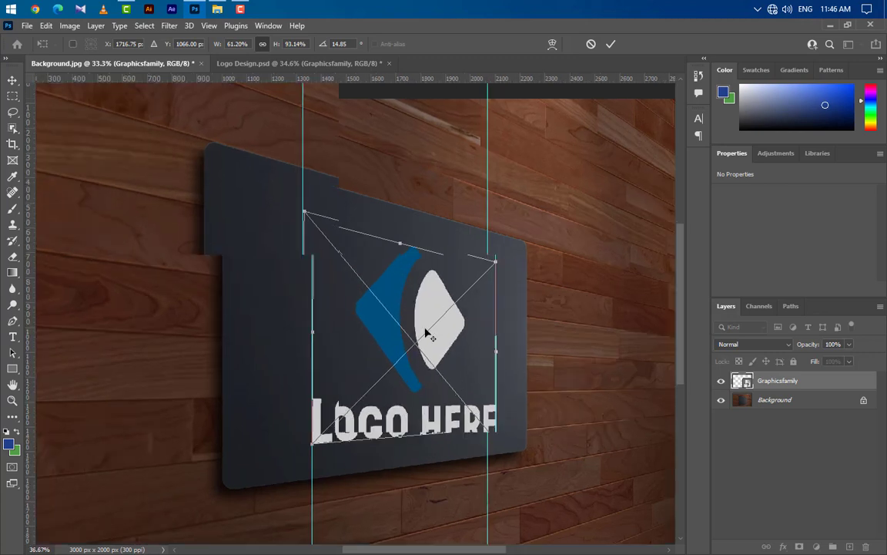
left_click_drag(305, 213, 303, 211)
scroll(416, 343, "down", 3)
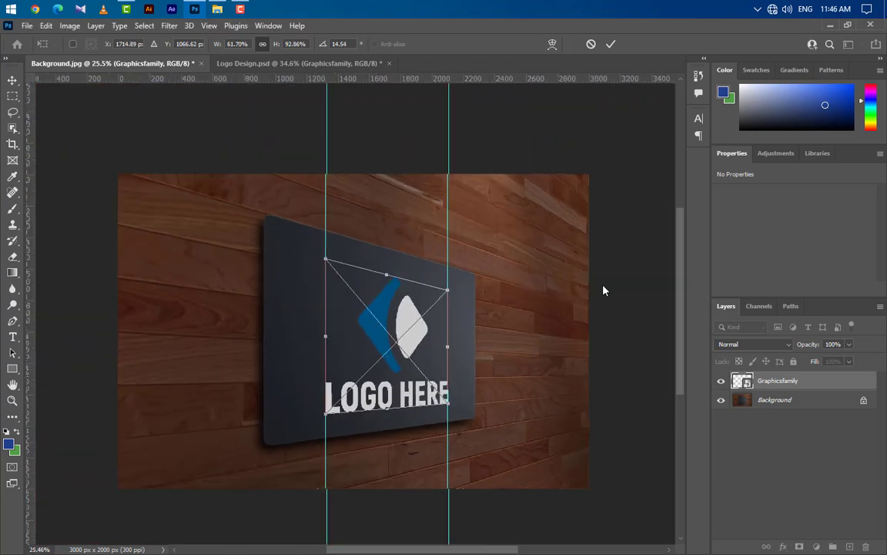
left_click(611, 45)
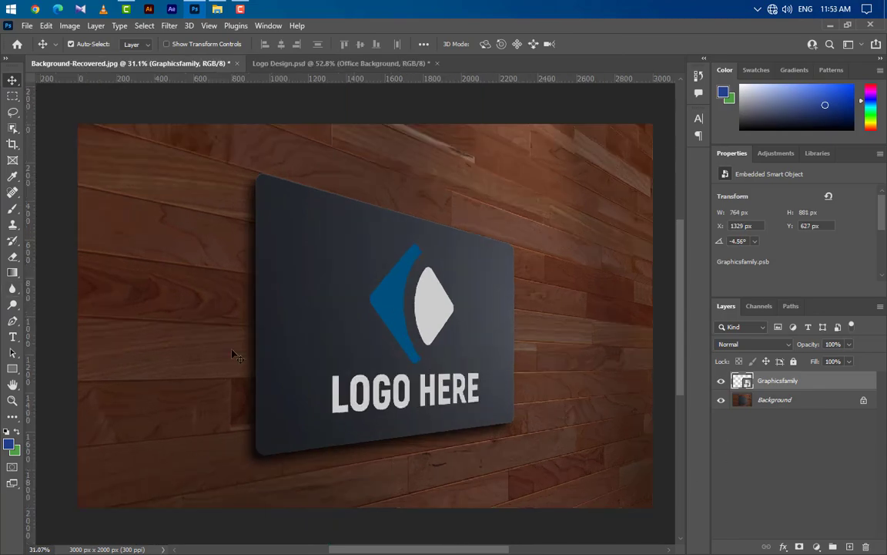
- Place the Office Background image above the logo and clip it to the Graphicsfamily layer
left_click(218, 9)
left_click_drag(333, 114, 380, 336)
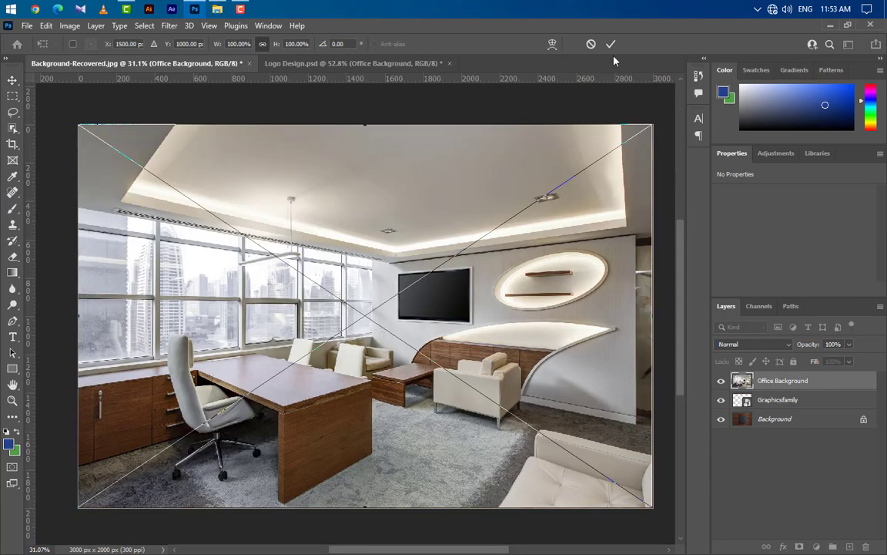
left_click(611, 44)
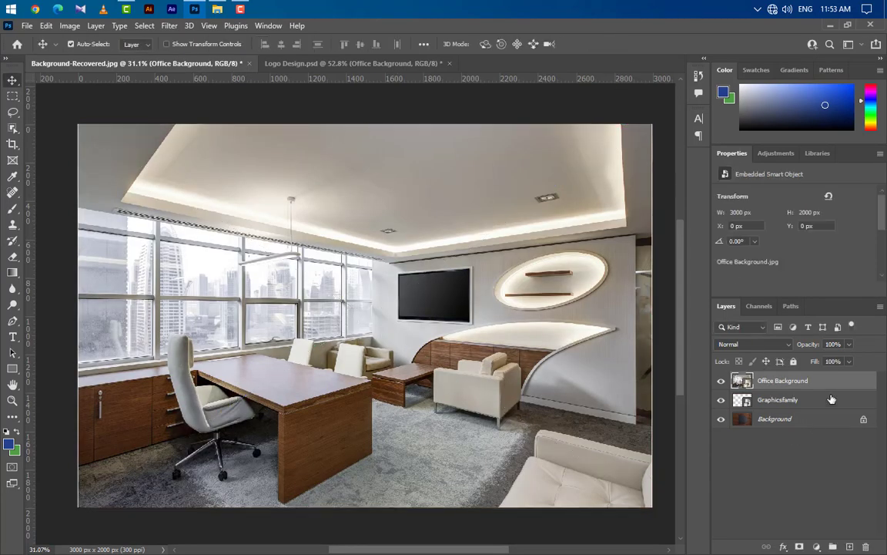
right_click(751, 380)
left_click(709, 315)
- Scale the clipped Office Background image to about 68% and position it over the logo
key("ctrl+t")
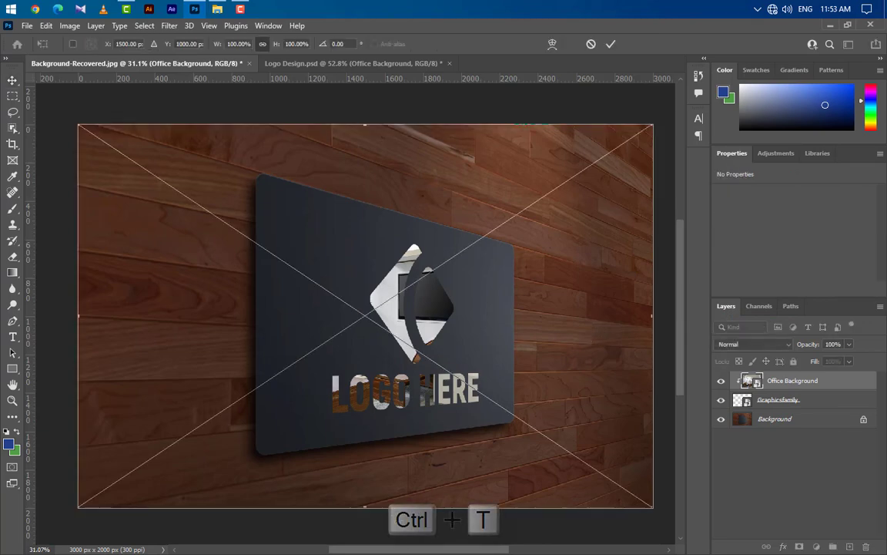
left_click_drag(365, 508, 367, 447)
left_click_drag(415, 377, 487, 413)
key("Right")
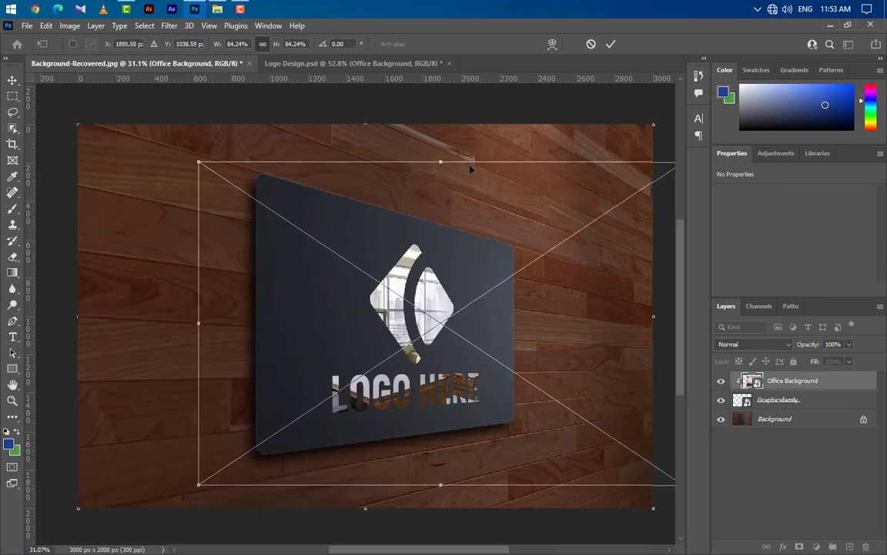
left_click_drag(199, 162, 226, 176)
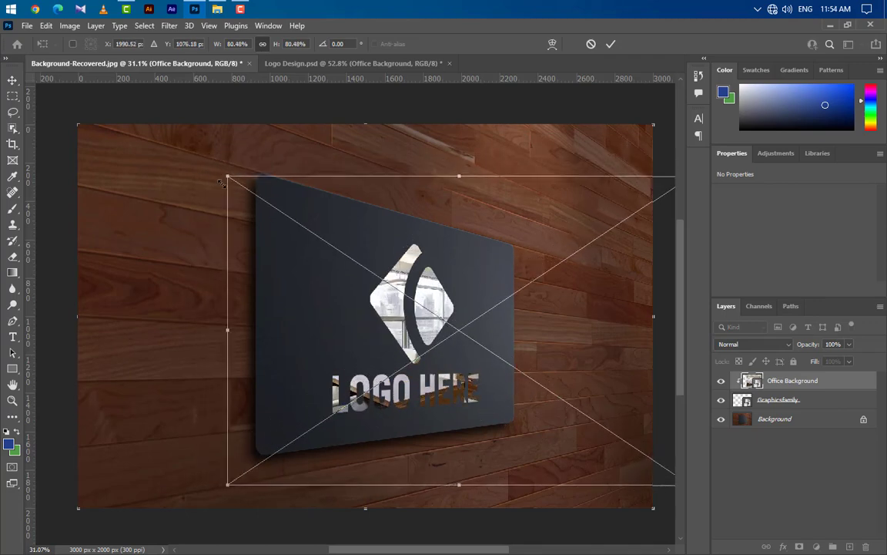
left_click_drag(461, 419, 440, 415)
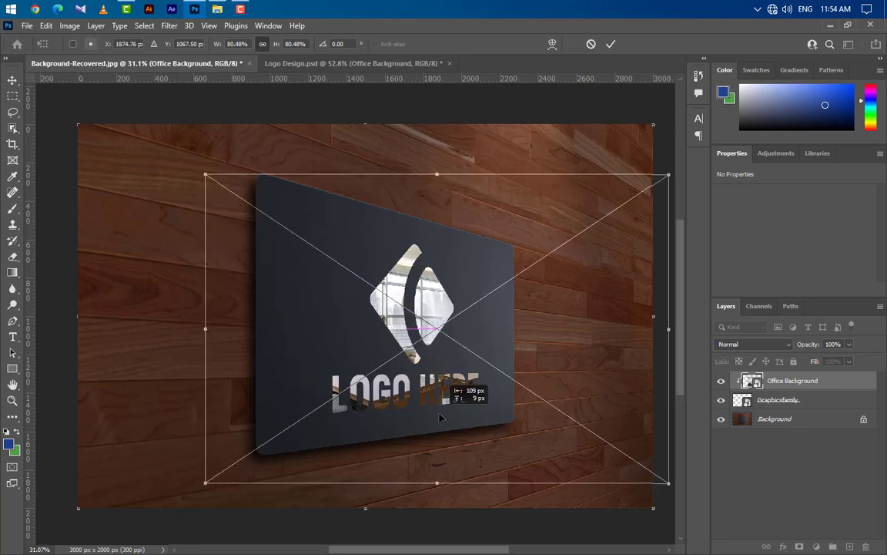
left_click_drag(205, 174, 251, 204)
left_click_drag(464, 389, 438, 381)
left_click_drag(384, 372, 374, 370)
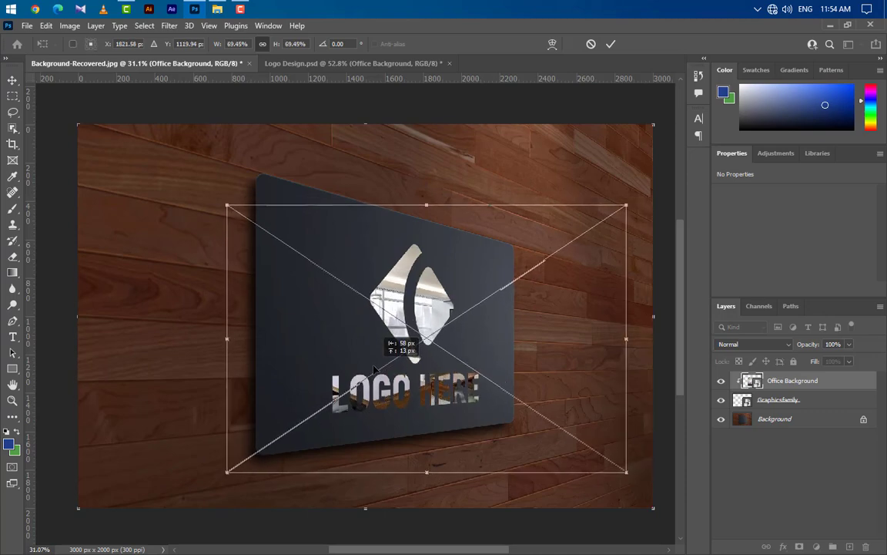
scroll(466, 416, "up", 5)
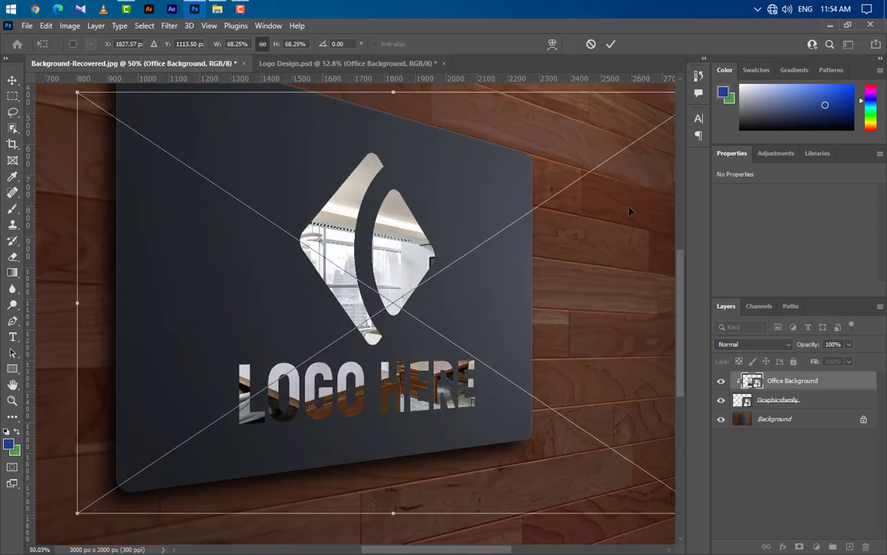
left_click(611, 44)
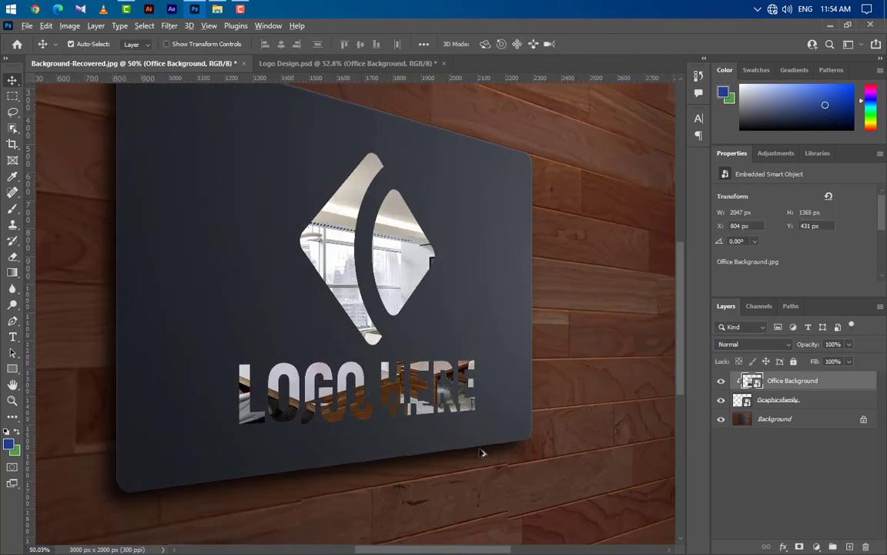
- Convert the Office Background layer to a smart object and open its contents for editing
scroll(483, 452, "down", 3)
right_click(829, 380)
left_click(702, 154)
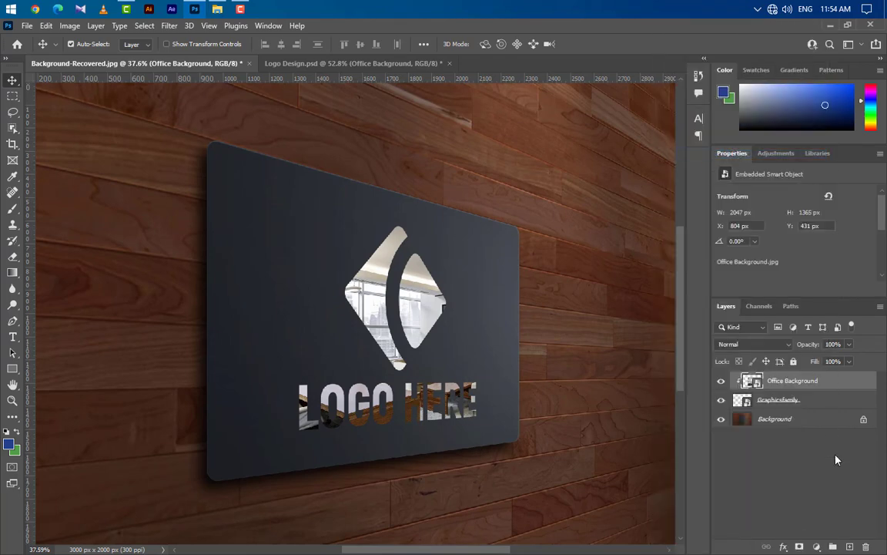
double_click(757, 383)
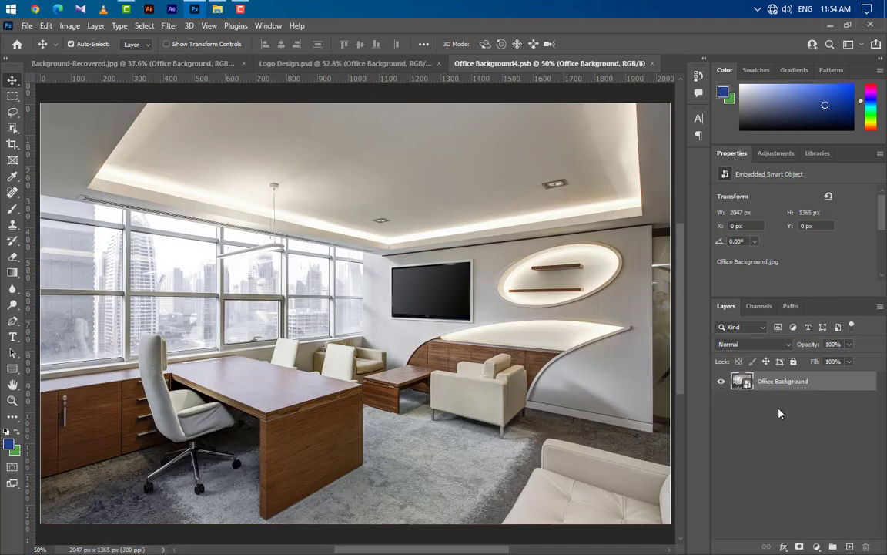
- Apply a Gaussian Blur with a 15-pixel radius to the Office Background layer
left_click(167, 28)
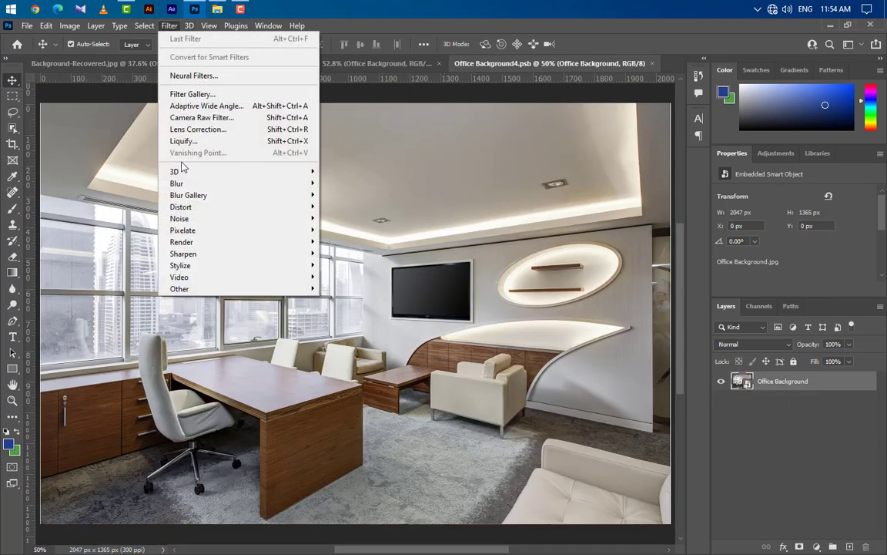
mouse_move(239, 183)
left_click(368, 231)
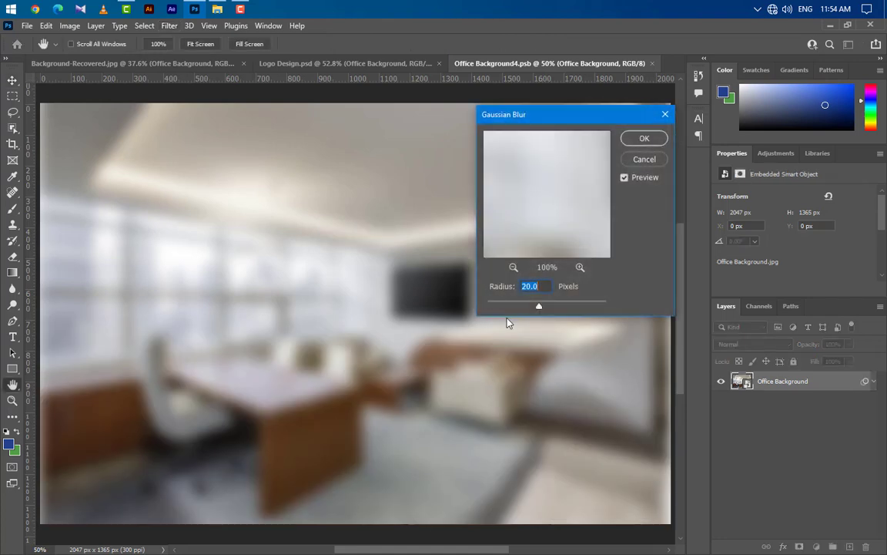
type("15")
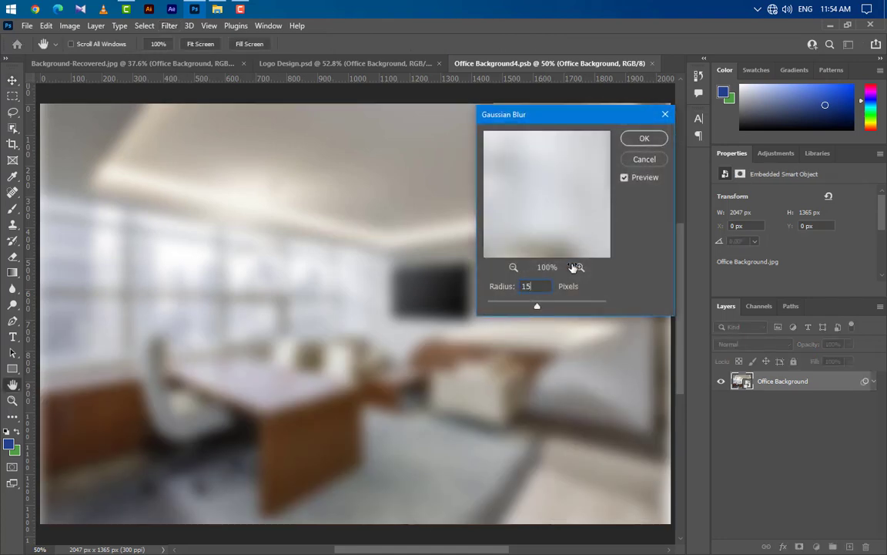
left_click(644, 138)
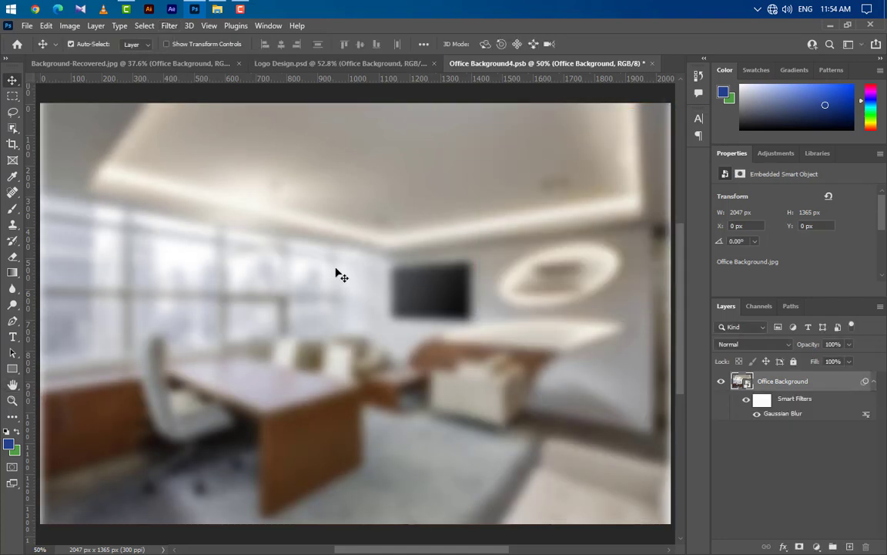
- Place the Wood image above the Office Background layer in the smart object document
left_click(217, 8)
left_click_drag(269, 108, 358, 309)
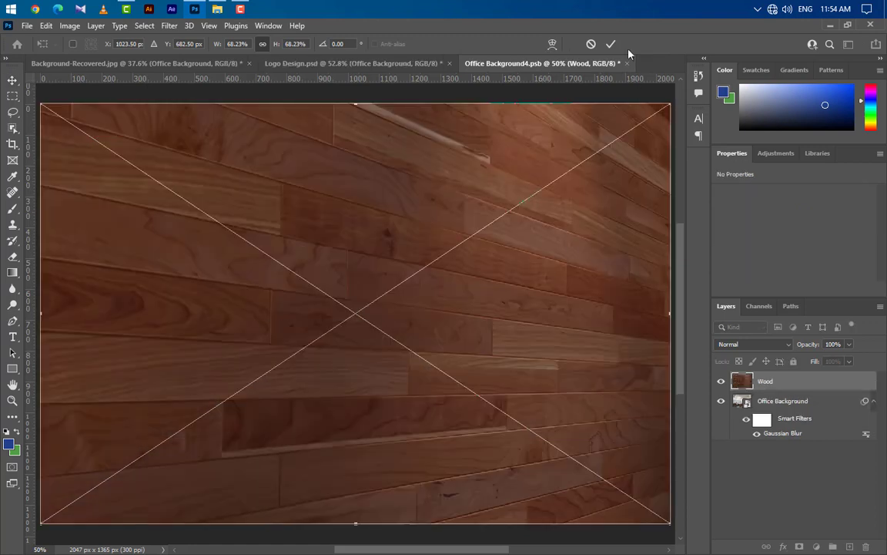
left_click(611, 44)
- Apply a Gaussian Blur with a 30-pixel radius to the Wood layer and convert it to a smart object
left_click(170, 26)
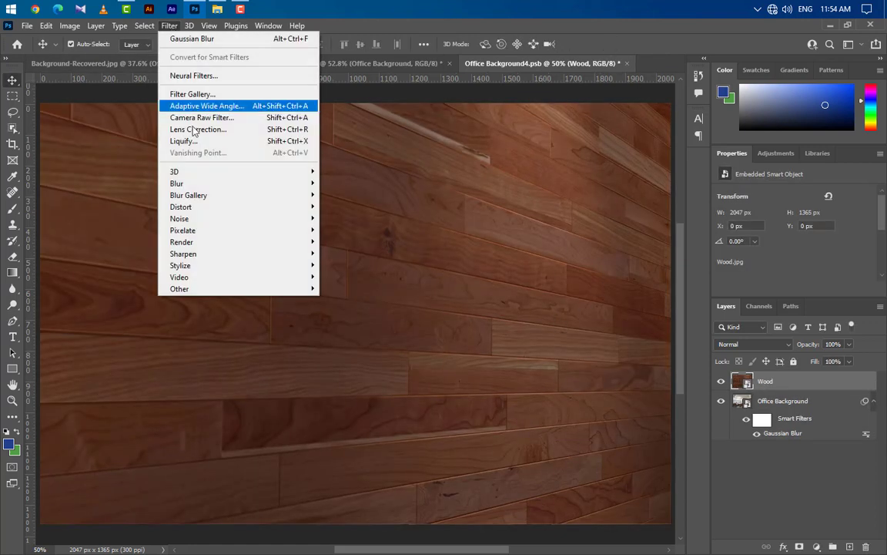
mouse_move(206, 185)
left_click(351, 229)
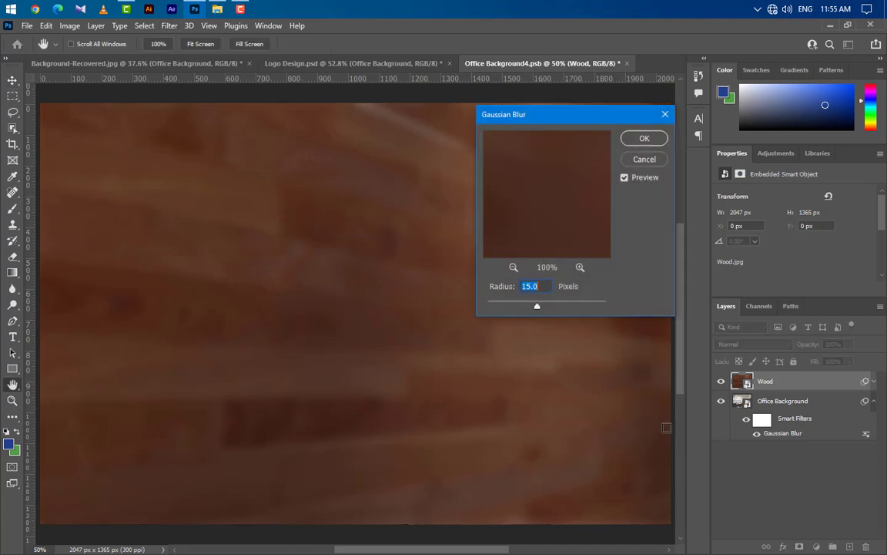
type("30")
left_click(644, 138)
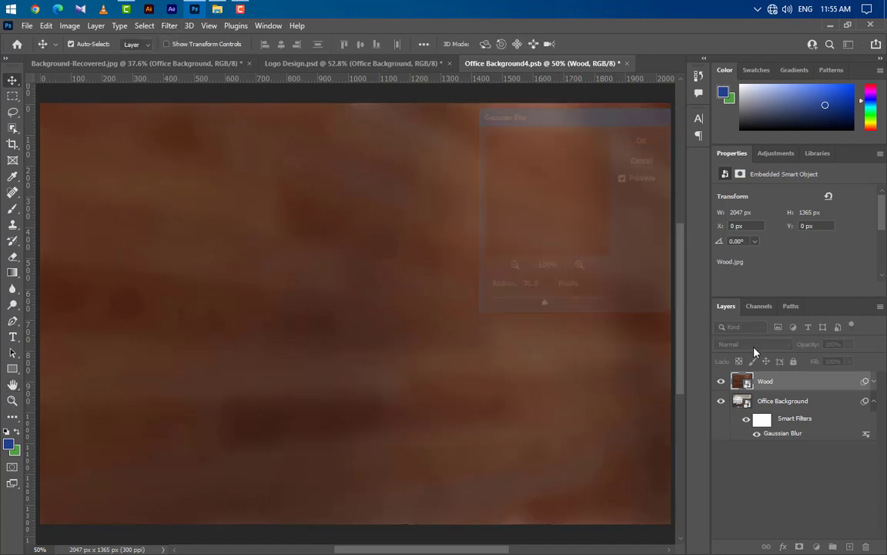
right_click(740, 377)
left_click(697, 154)
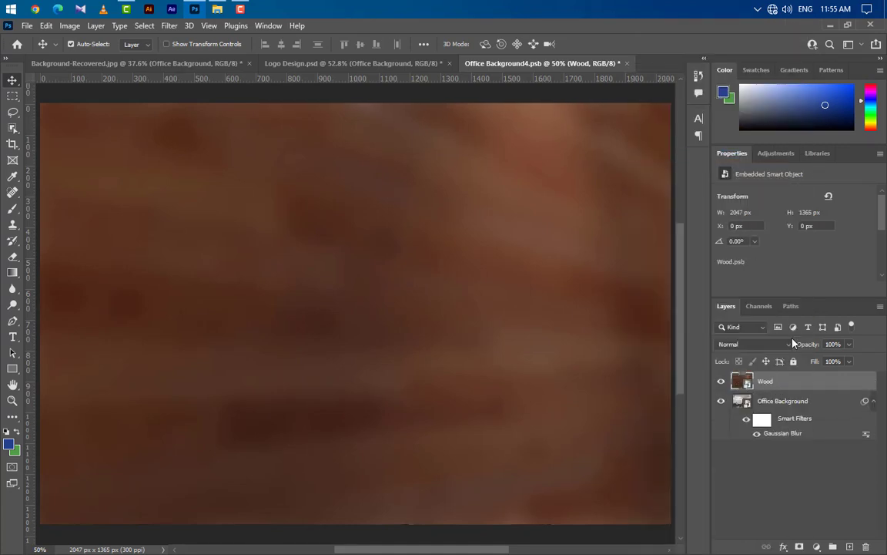
- Set the Wood layer's blend mode to Color, then close the smart object document and save its changes
left_click(766, 344)
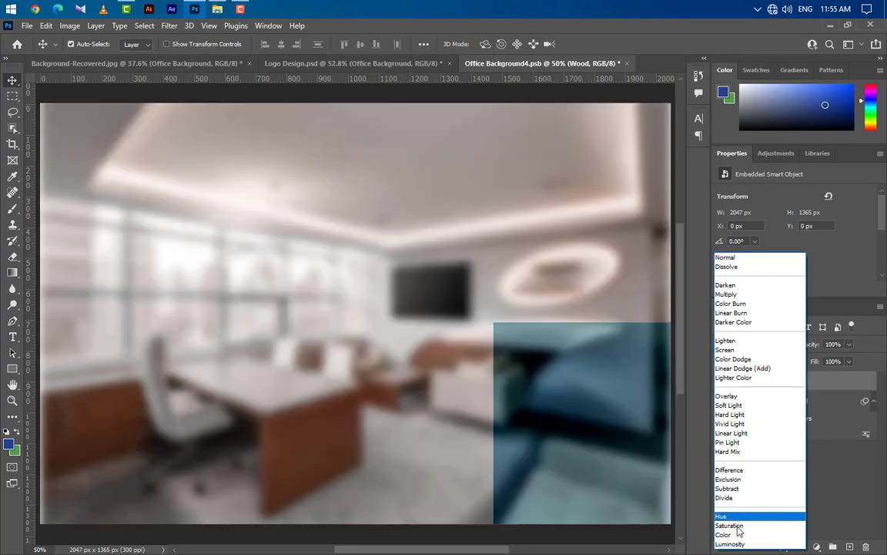
left_click(737, 536)
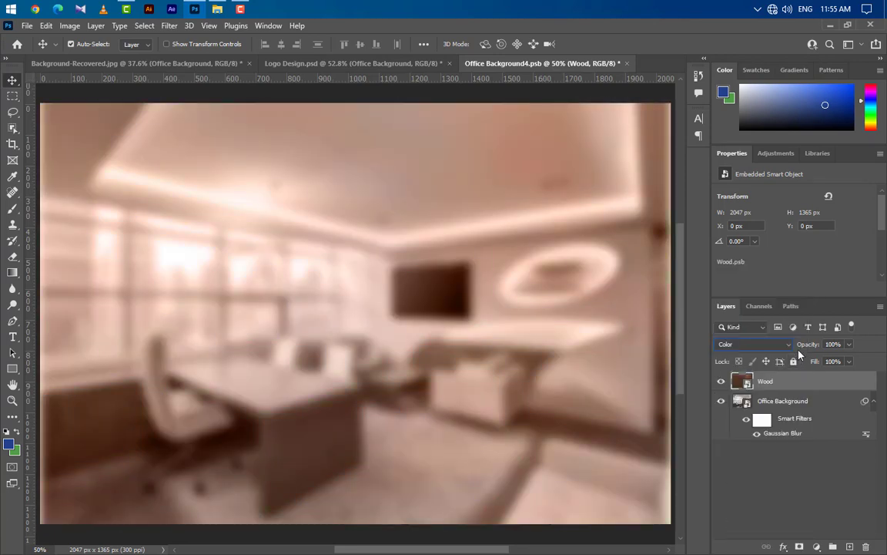
left_click(628, 64)
left_click(372, 228)
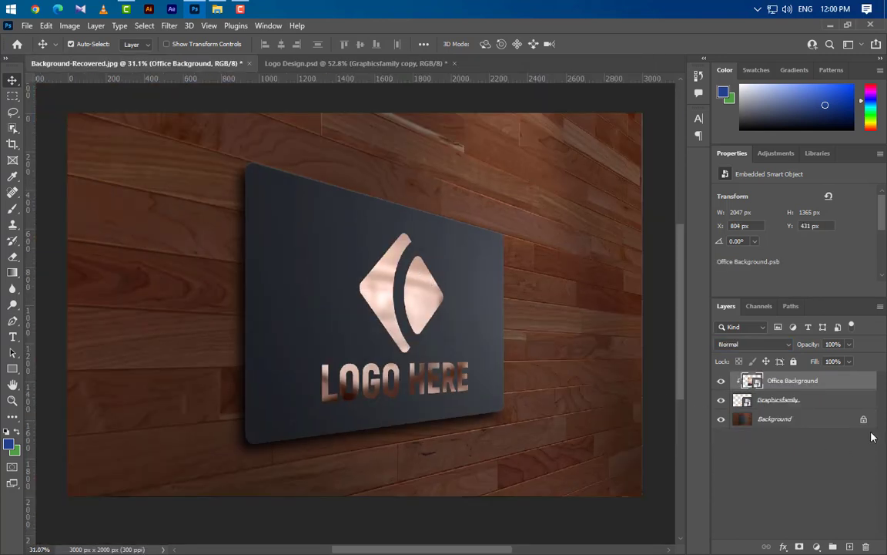
- Duplicate the Graphicsfamily layer, place the copy above the Office Background layer and hide it
left_click(851, 404)
right_click(854, 402)
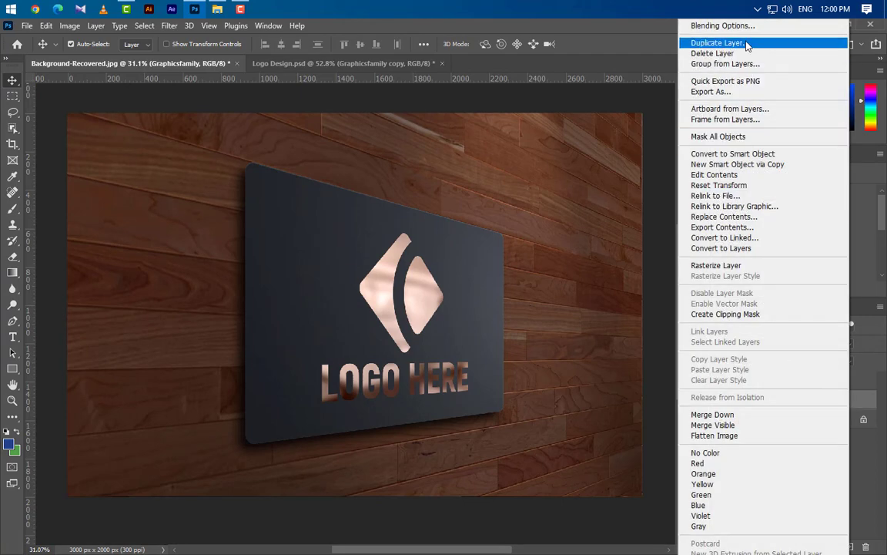
left_click(684, 40)
key("Return")
left_click_drag(836, 403, 833, 374)
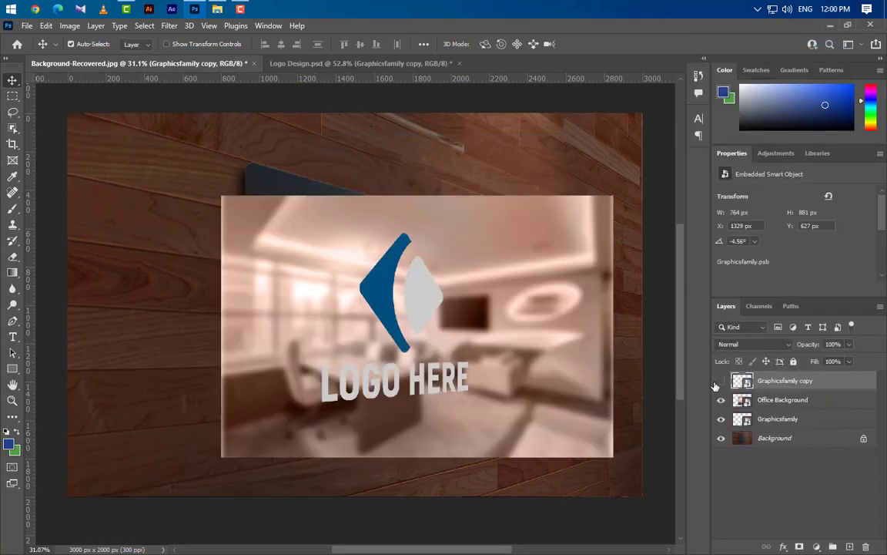
left_click(721, 380)
- Clip the Office Background layer to the Graphicsfamily layer again with a clipping mask
left_click(817, 400)
right_click(847, 401)
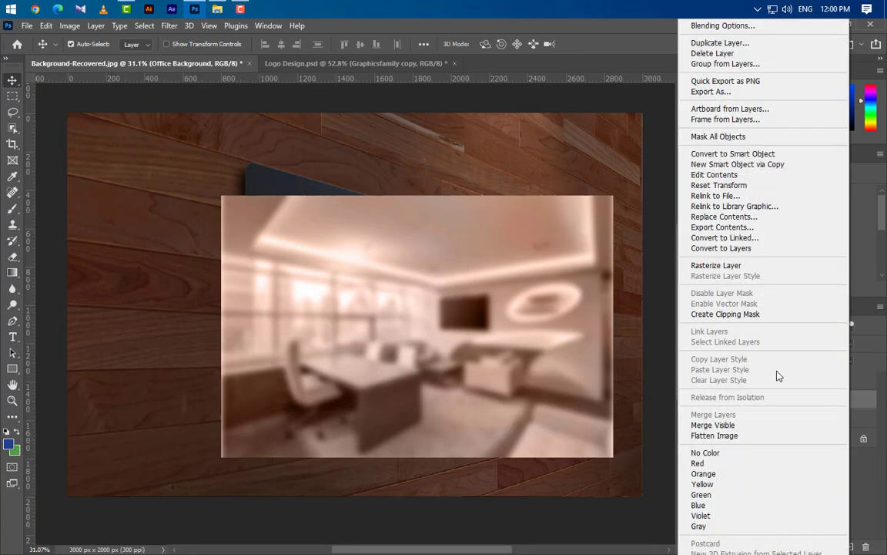
left_click(741, 323)
scroll(419, 336, "up", 2)
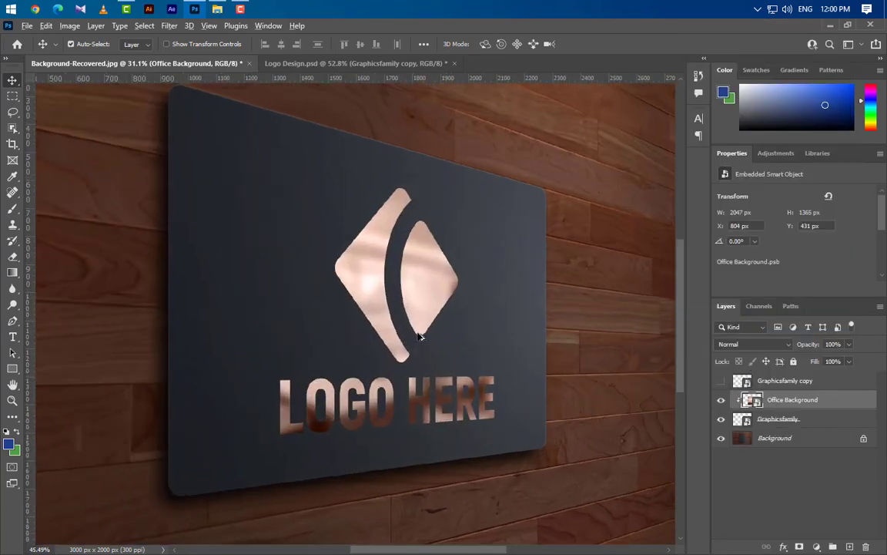
- Show the Graphicsfamily copy layer and give it a Bevel & Emboss effect with Emboss style and Smooth technique
left_click(817, 385)
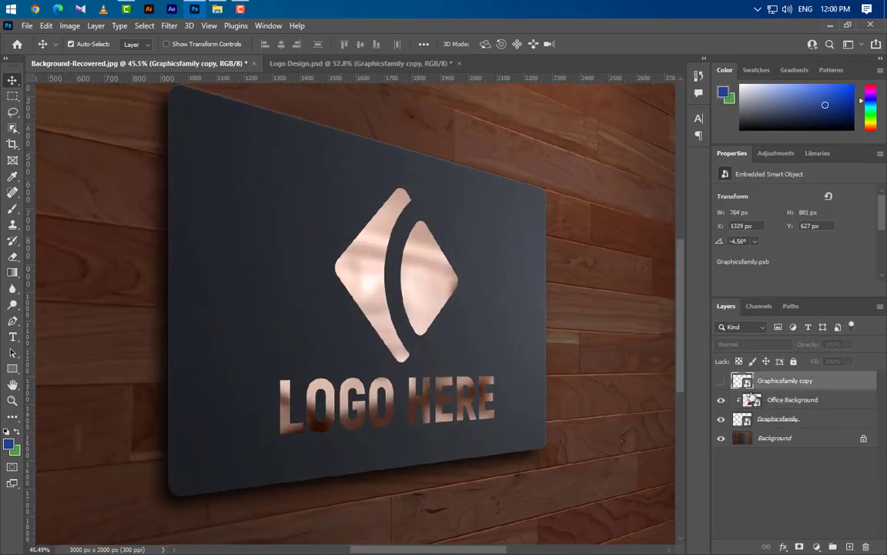
left_click(722, 381)
right_click(833, 384)
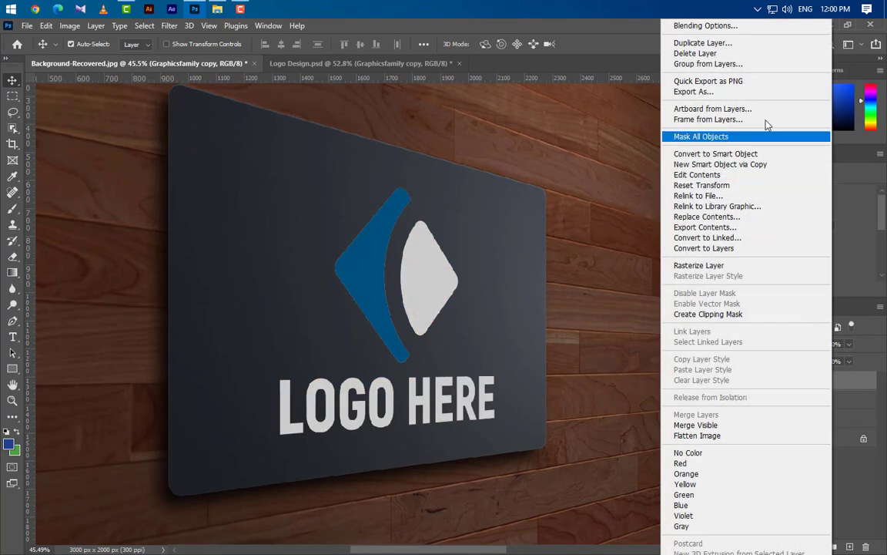
left_click(751, 27)
left_click_drag(562, 136, 663, 77)
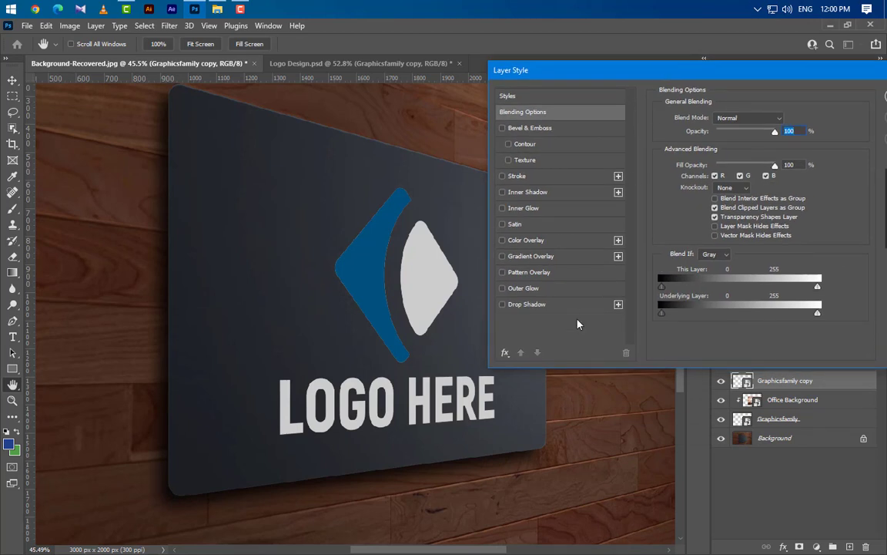
left_click(572, 129)
left_click(746, 118)
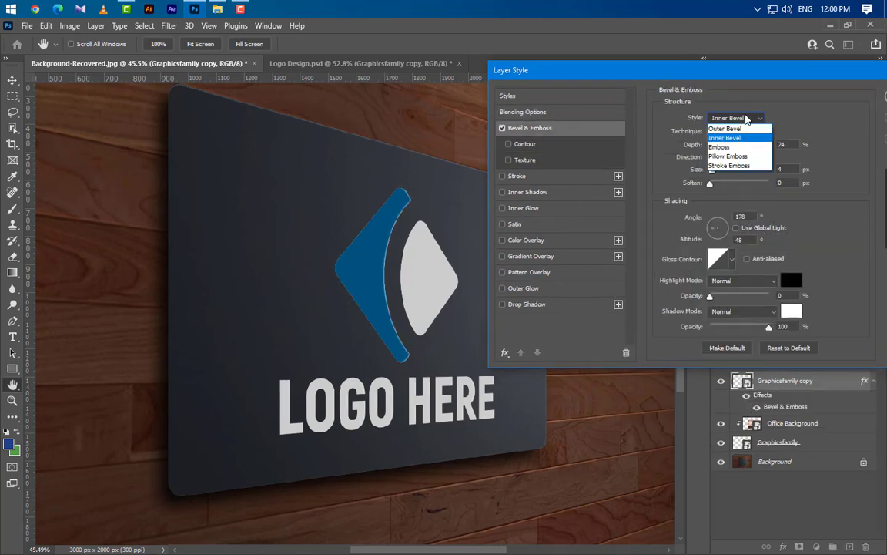
left_click(730, 144)
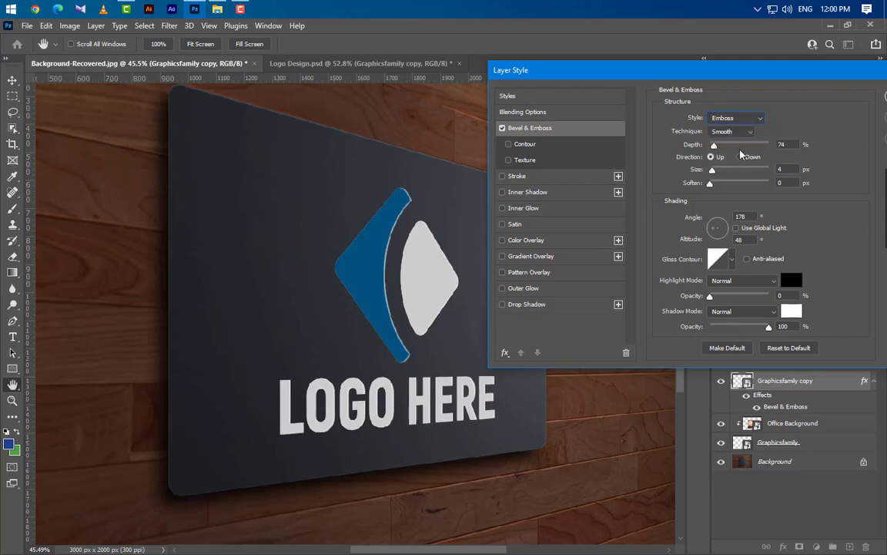
left_click(741, 131)
left_click(741, 141)
- Set the Bevel & Emboss depth to 400%, its direction to Down and its size to 3 px
left_click_drag(785, 144, 744, 155)
type("400")
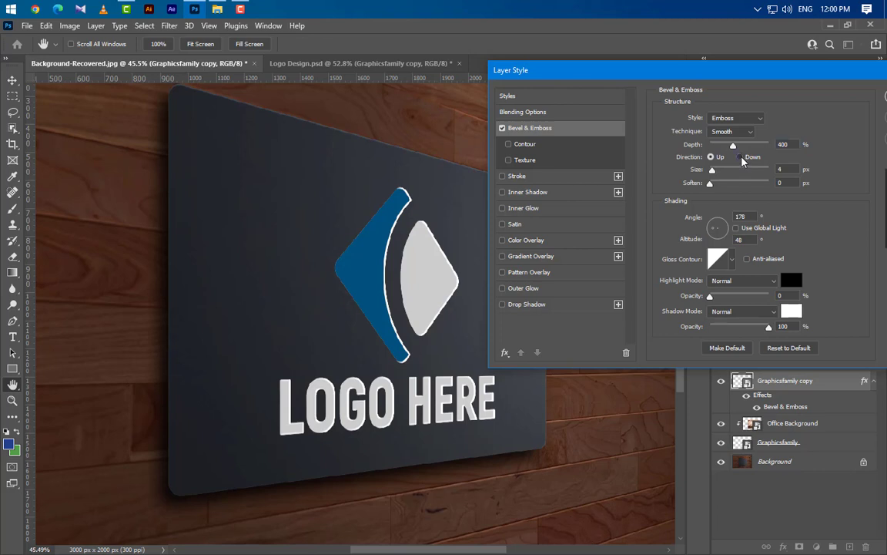
left_click(740, 157)
left_click_drag(786, 169, 743, 176)
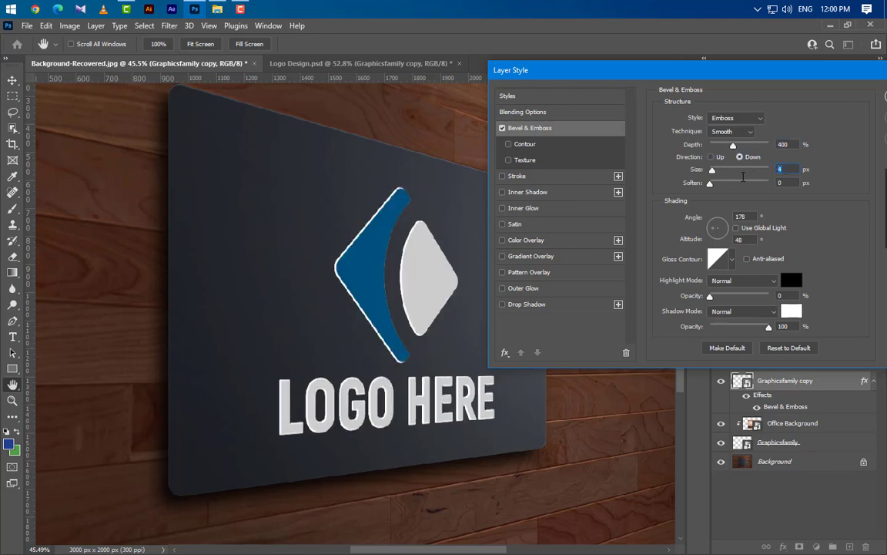
type("3")
- Set the Bevel & Emboss shading angle to 45° and the altitude to 30°
key("Tab")
key("Tab")
type("45")
key("Tab")
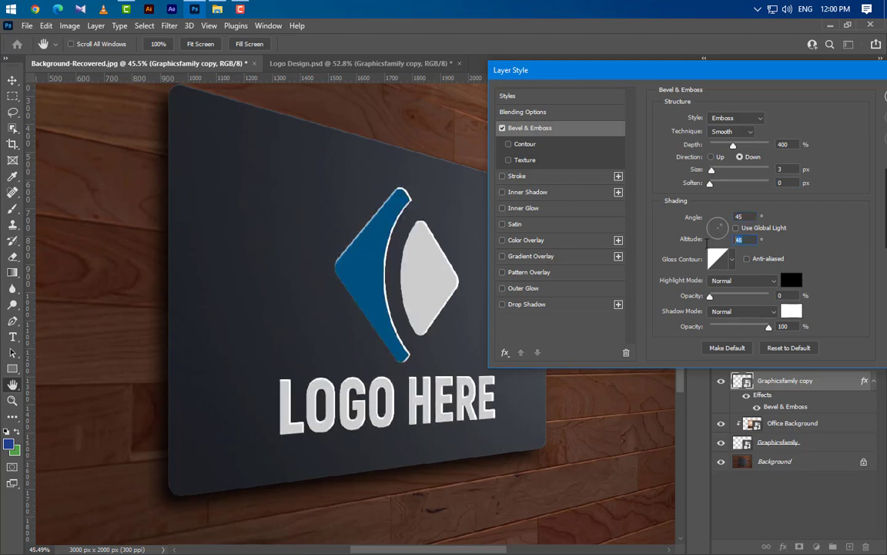
type("30")
- Set the bevel highlight to Color Dodge mode with white at 40% opacity
left_click(744, 280)
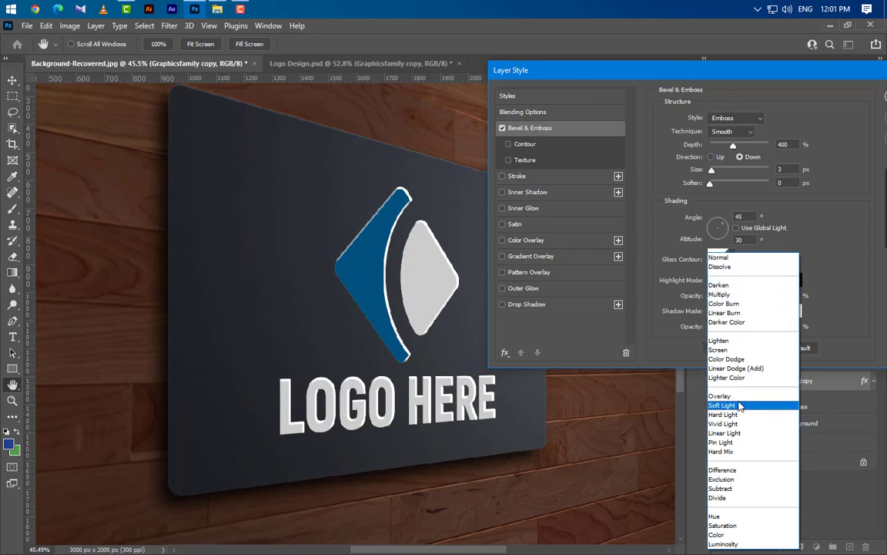
left_click(724, 359)
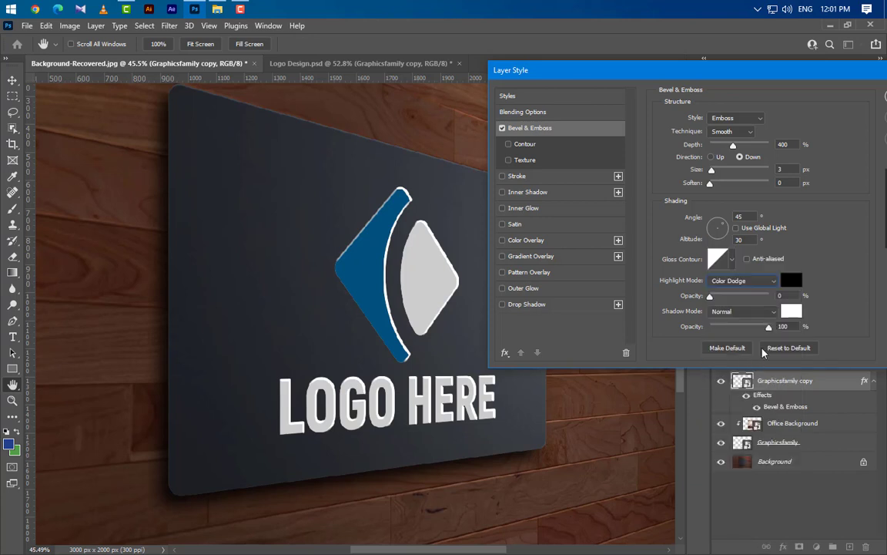
double_click(766, 296)
left_click(795, 282)
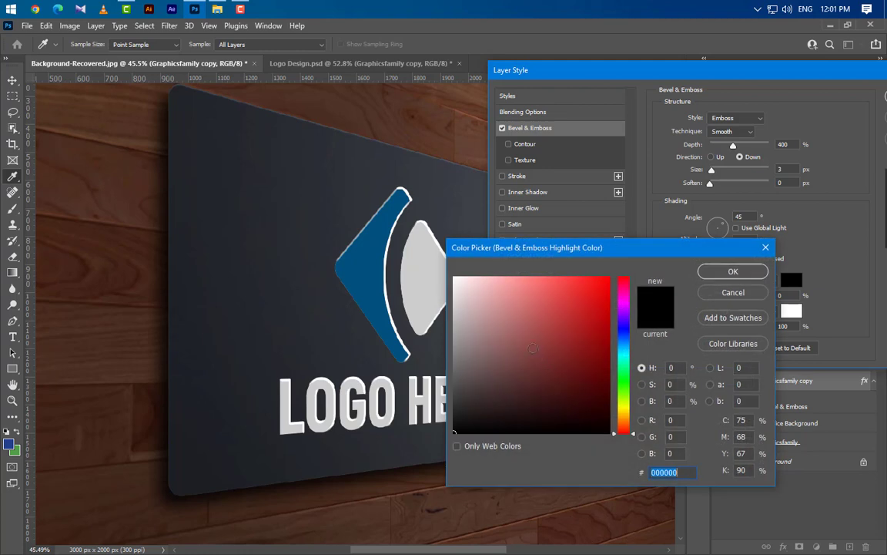
left_click(454, 276)
left_click(751, 274)
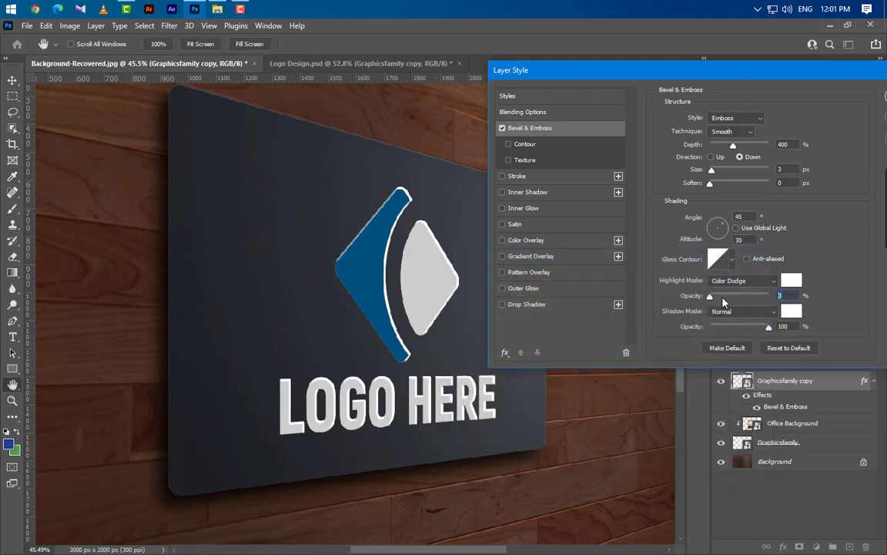
- Set the bevel shadow to Multiply mode with black at 90% opacity
left_click(751, 312)
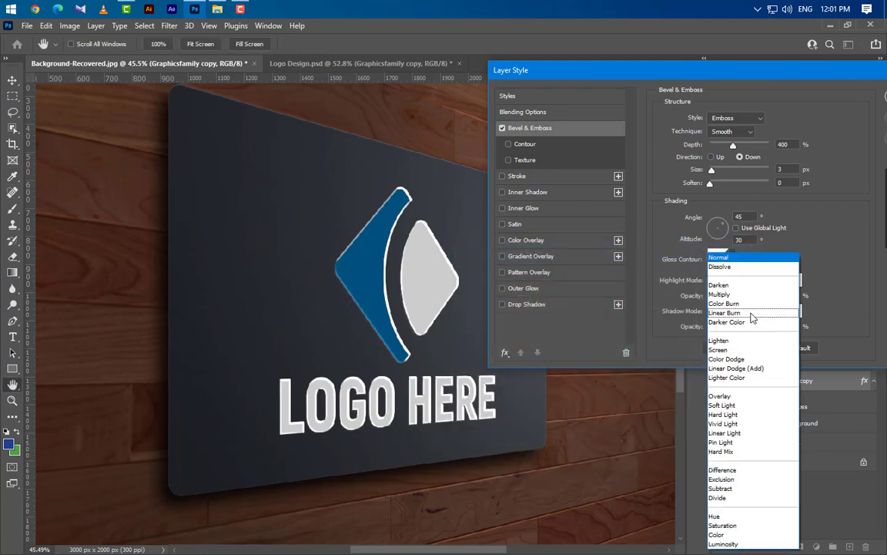
left_click(720, 294)
left_click(791, 311)
left_click(388, 472)
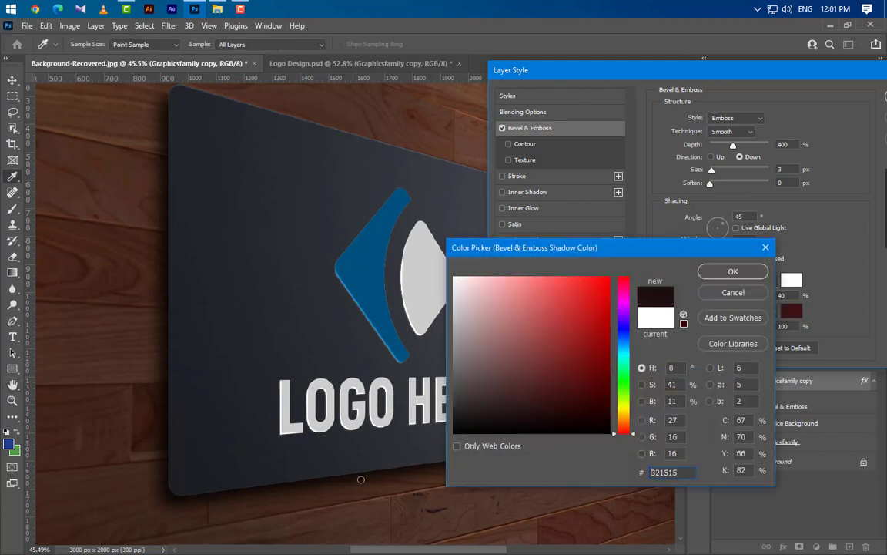
left_click_drag(387, 473, 385, 478)
left_click(745, 273)
left_click_drag(795, 329, 737, 331)
type("90")
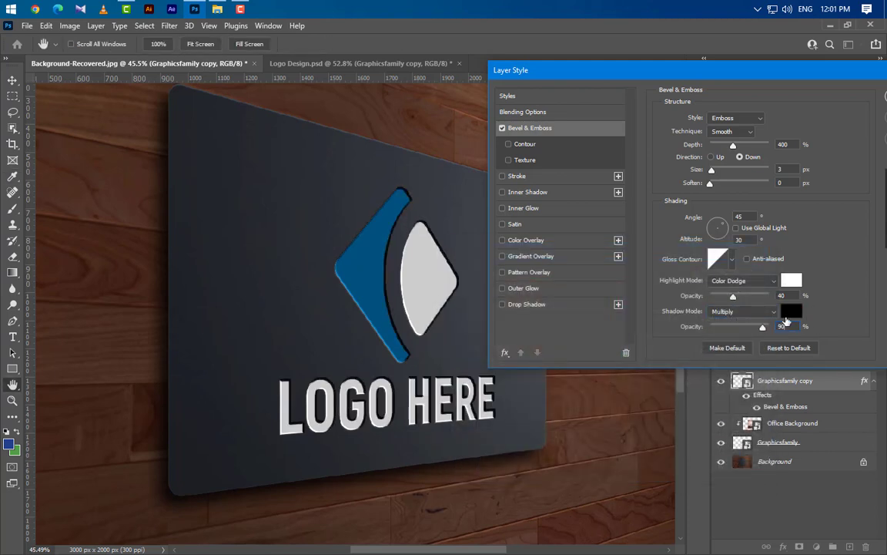
- Add an Inner Shadow effect in black with Multiply blending at 25% opacity
left_click_drag(811, 80, 725, 88)
left_click(439, 201)
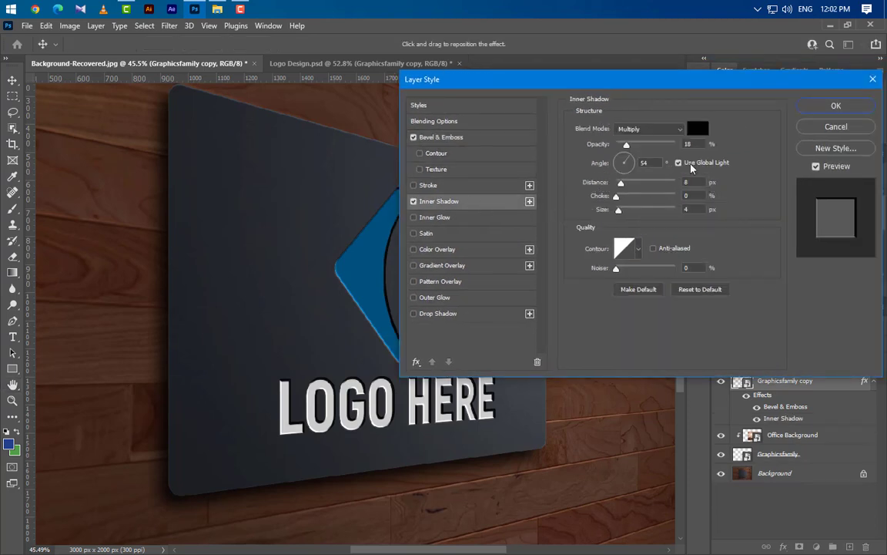
left_click(697, 129)
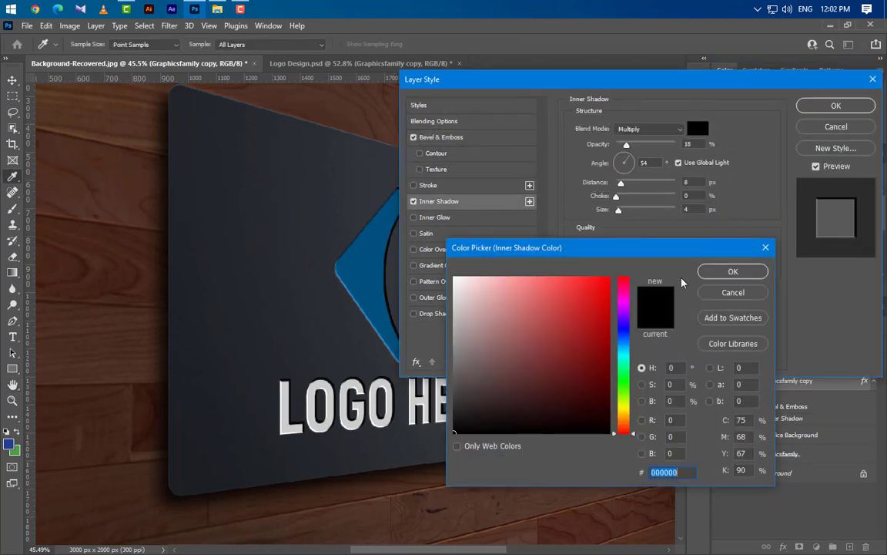
left_click(735, 270)
left_click_drag(692, 144, 667, 145)
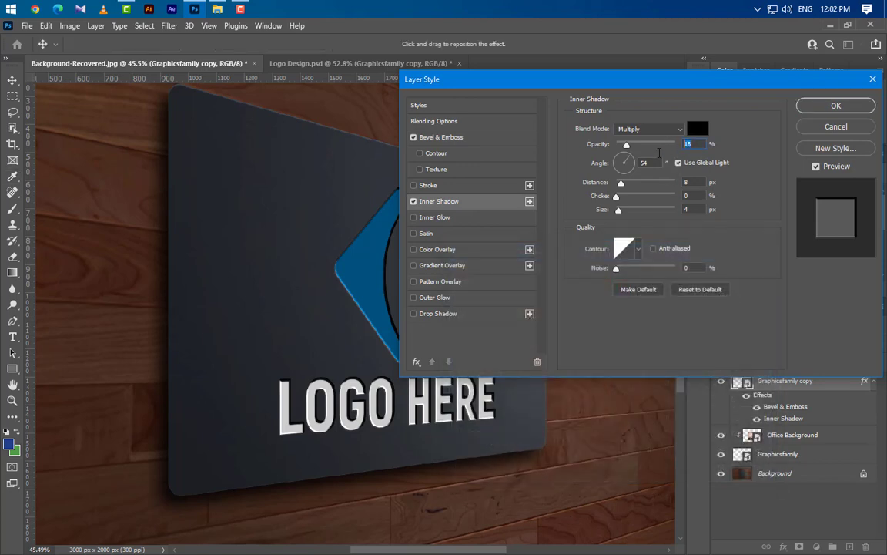
type("25")
- Turn off global light for the Inner Shadow and set its angle to 50°, distance to 15 px and size to 30 px
left_click(676, 162)
type("50")
key("Tab")
type("15")
key("Tab")
key("Tab")
type("30")
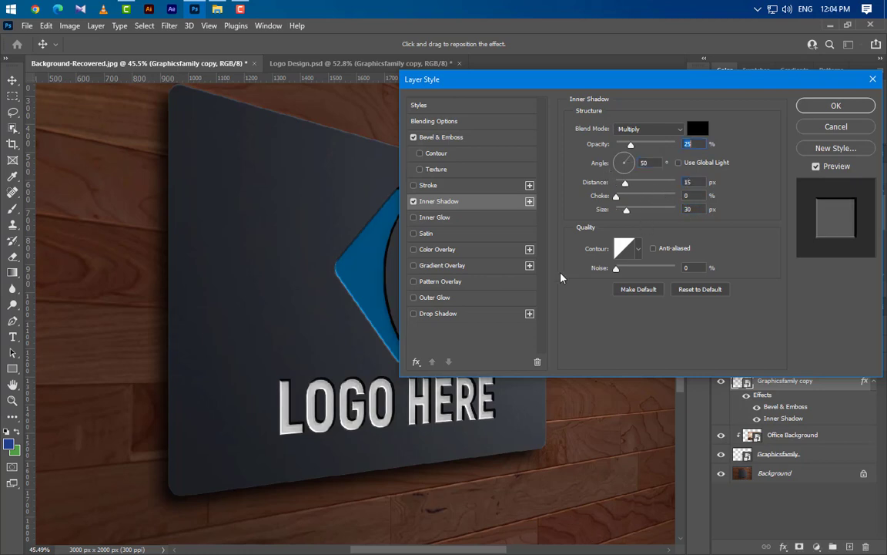
- Add a Satin effect to the Graphicsfamily copy layer with Overlay blending and black as its colour
left_click(426, 232)
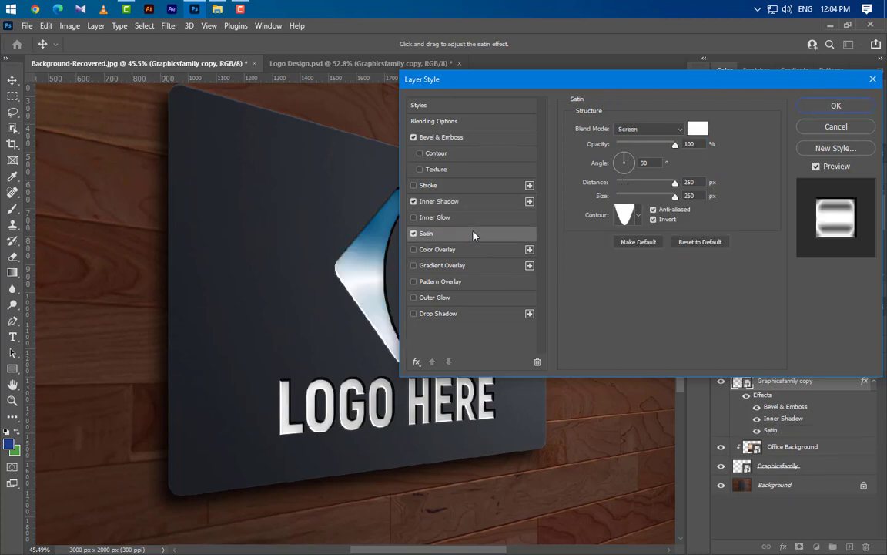
left_click(646, 130)
left_click(647, 279)
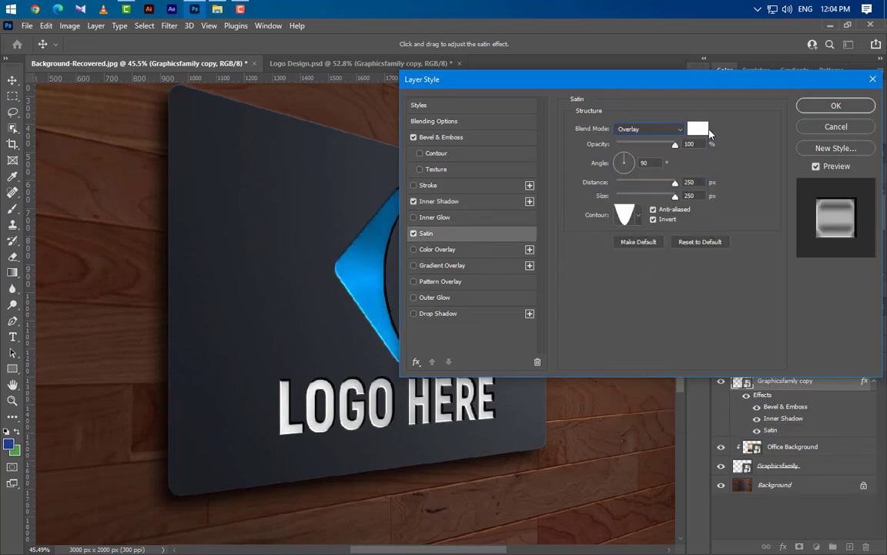
left_click(698, 130)
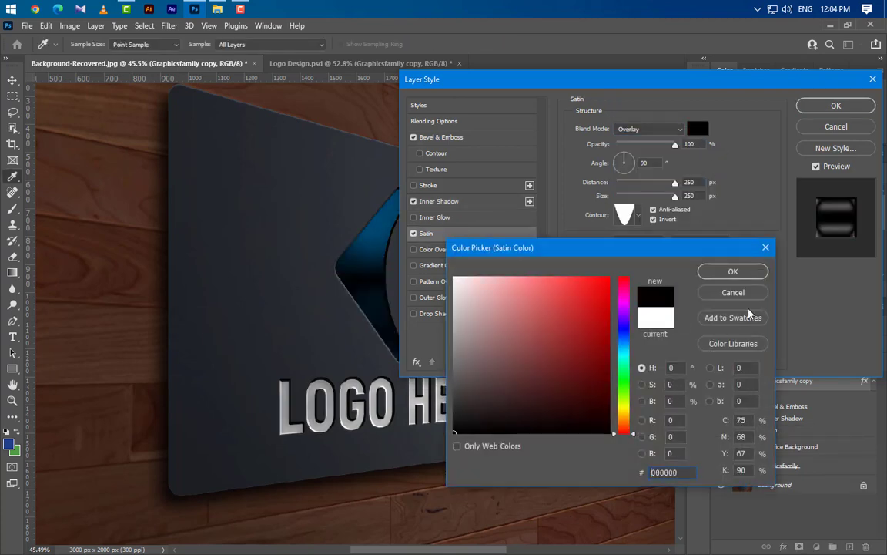
left_click(733, 272)
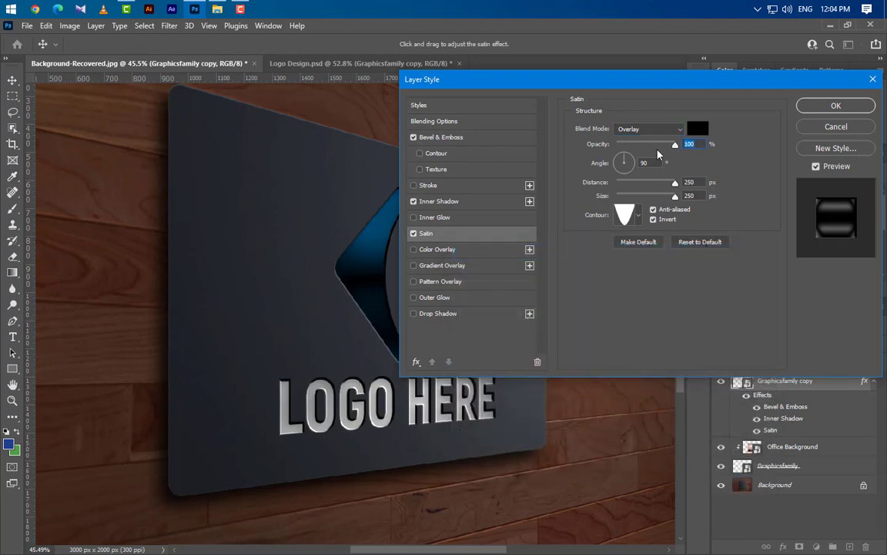
- Set the Satin opacity to 30%, its angle to 60° and its distance to 160 px
type("30")
key("Tab")
type("60")
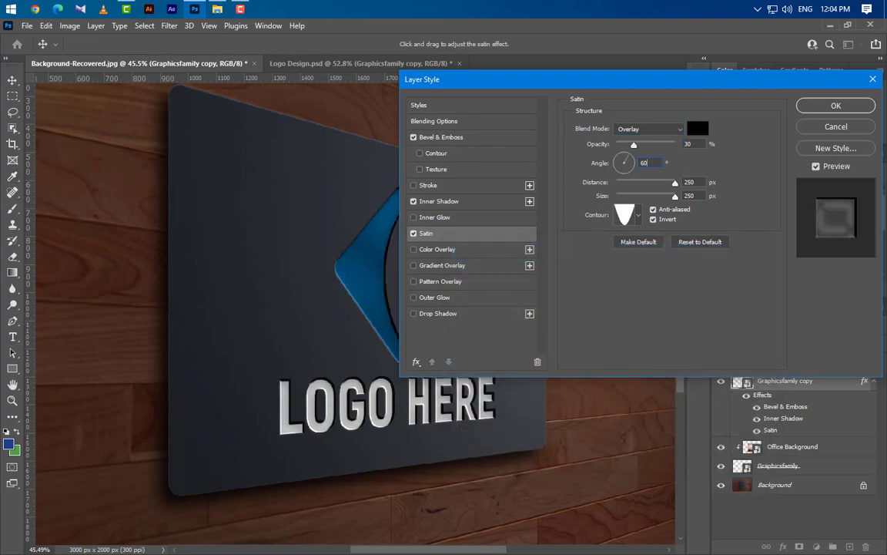
key("Tab")
type("160")
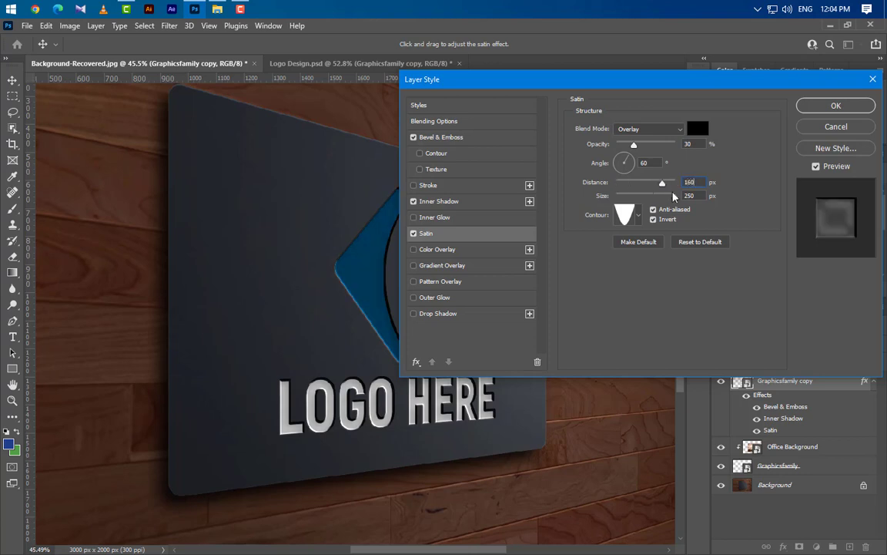
- Turn off inversion for the Satin effect, give it a rounded rising contour and apply the layer style
left_click(654, 219)
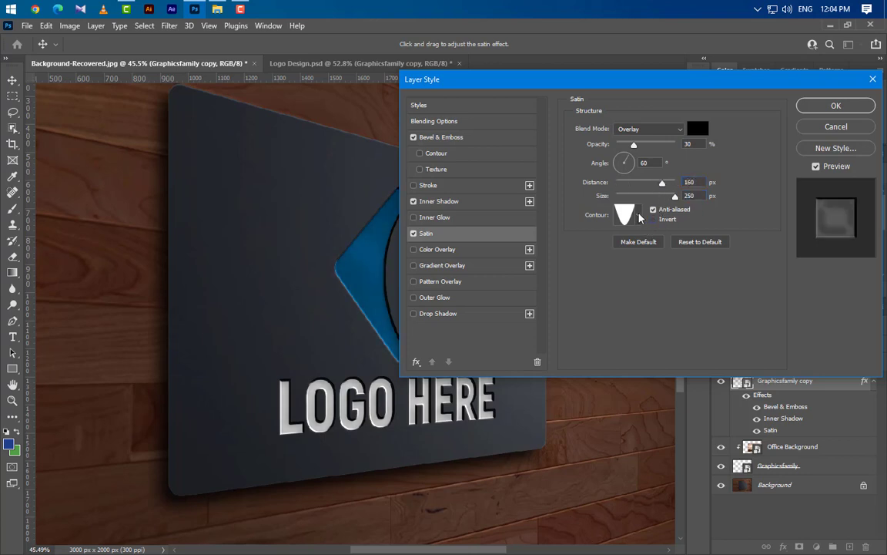
left_click(637, 216)
left_click(565, 264)
left_click(695, 325)
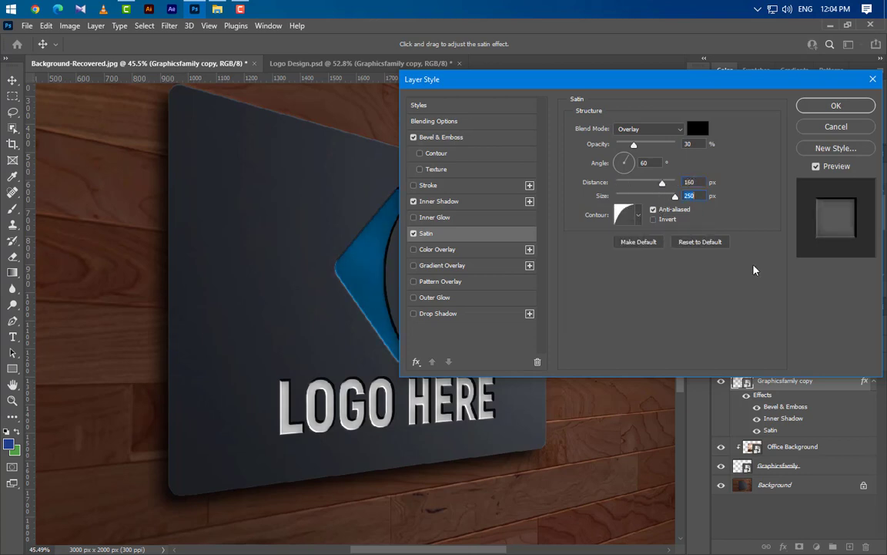
left_click(816, 108)
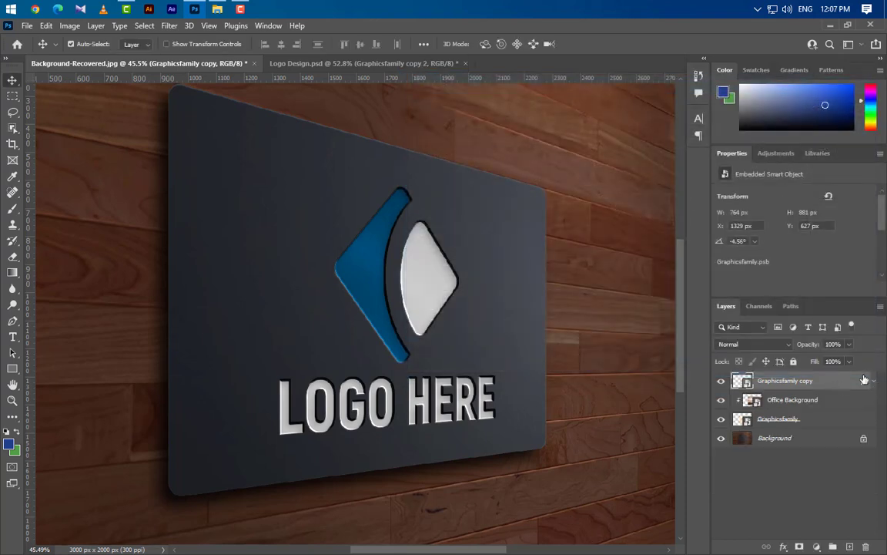
- Set the fill of the Graphicsfamily copy layer to 0%
left_click(849, 361)
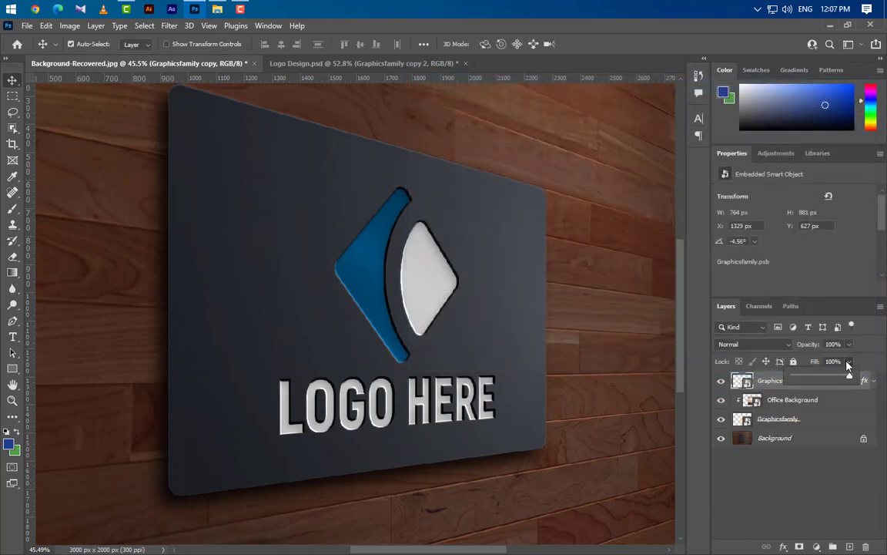
left_click_drag(850, 380, 767, 342)
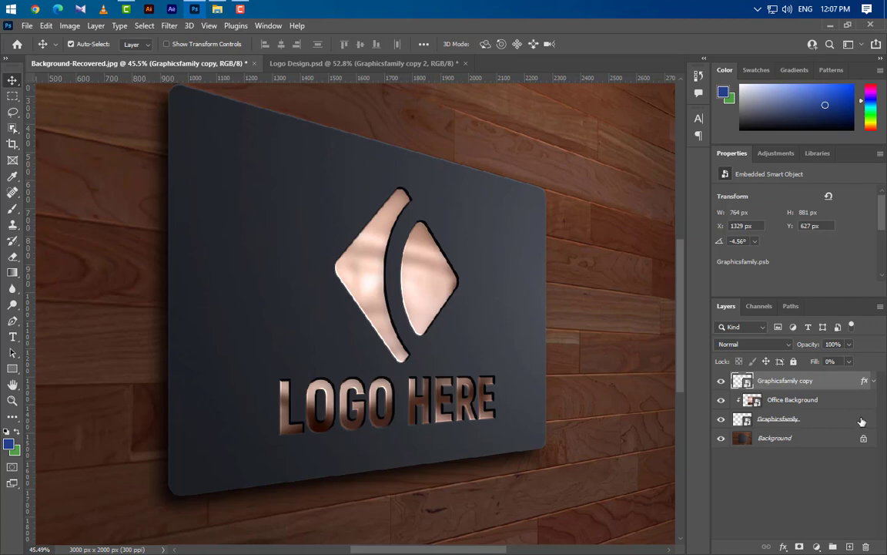
- Duplicate the Graphicsfamily copy layer and remove all layer effects from the duplicate
right_click(837, 385)
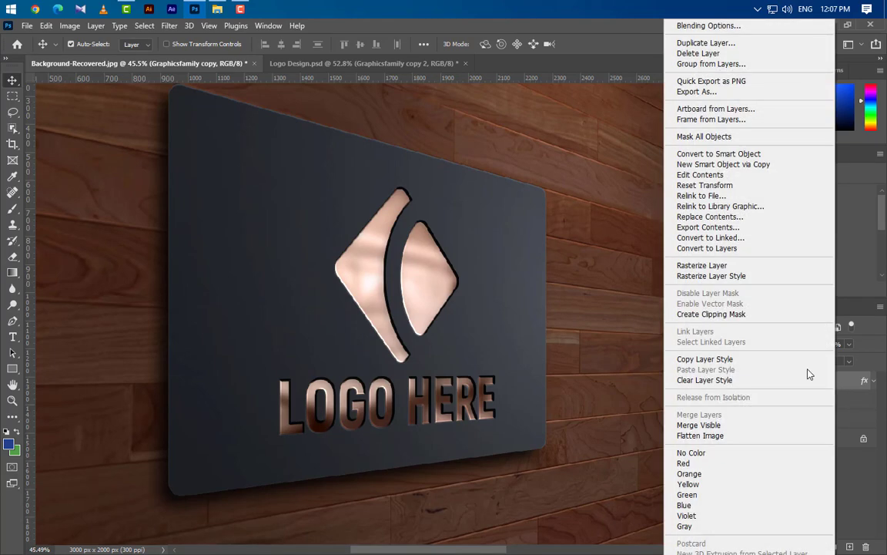
left_click(697, 44)
left_click(539, 163)
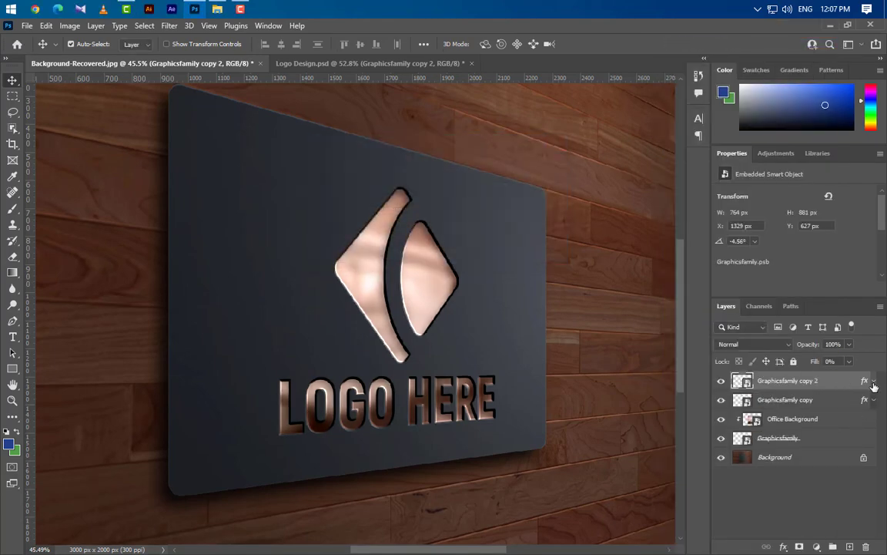
left_click(874, 381)
left_click_drag(866, 385, 866, 545)
- Add a Color Overlay to Graphicsfamily copy 2 using colour #6b6b6b, 60% opacity and Overlay blending
right_click(845, 389)
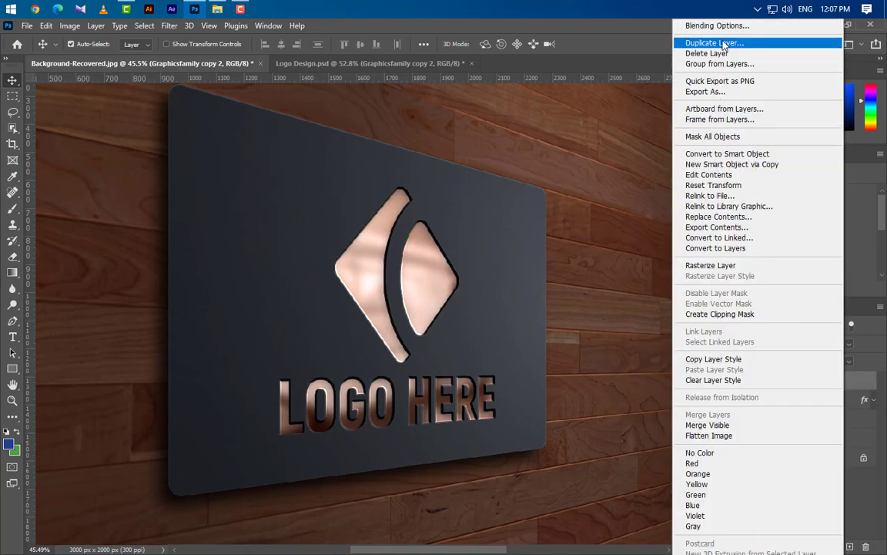
left_click(647, 26)
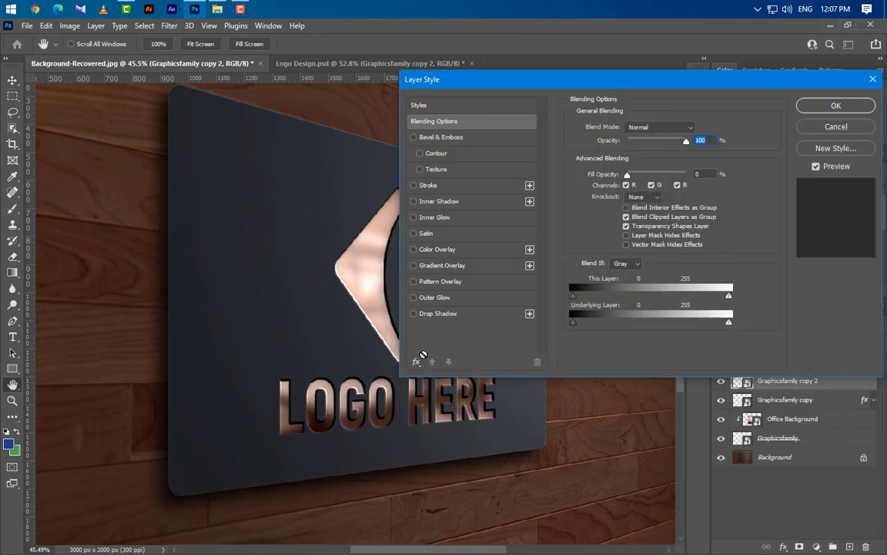
left_click(462, 250)
left_click(698, 128)
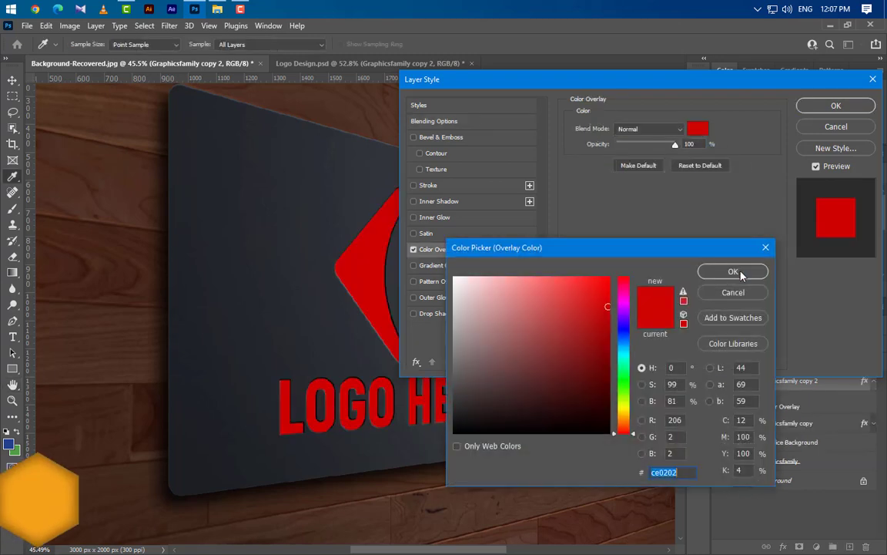
type("6b6b6b")
left_click(741, 274)
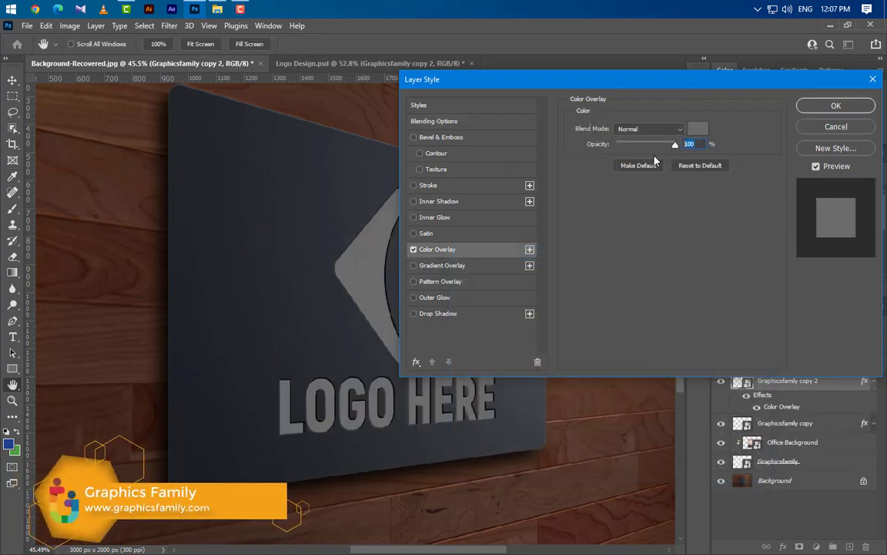
type("6")
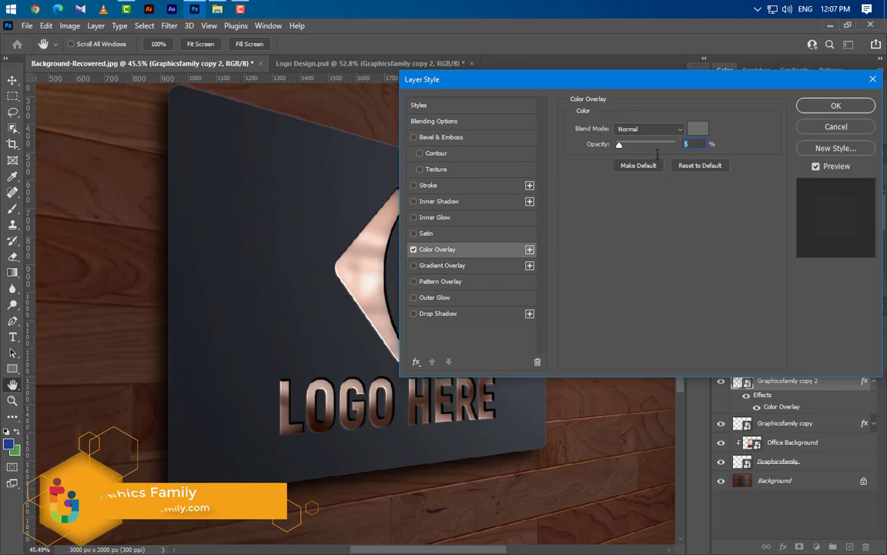
type("0")
left_click(662, 129)
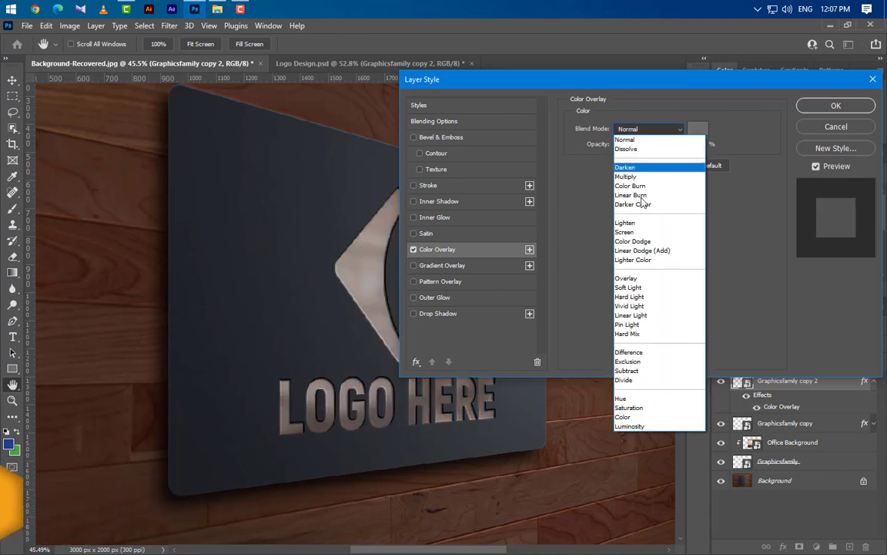
left_click(635, 279)
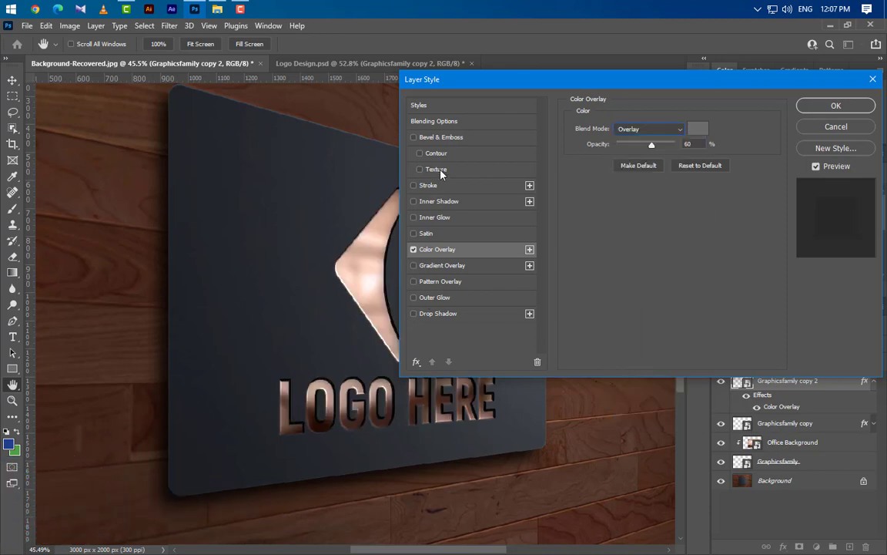
- Add an Inner Shadow to Graphicsfamily copy 2 with Normal blending and white (#ffffff) as its colour
left_click(466, 202)
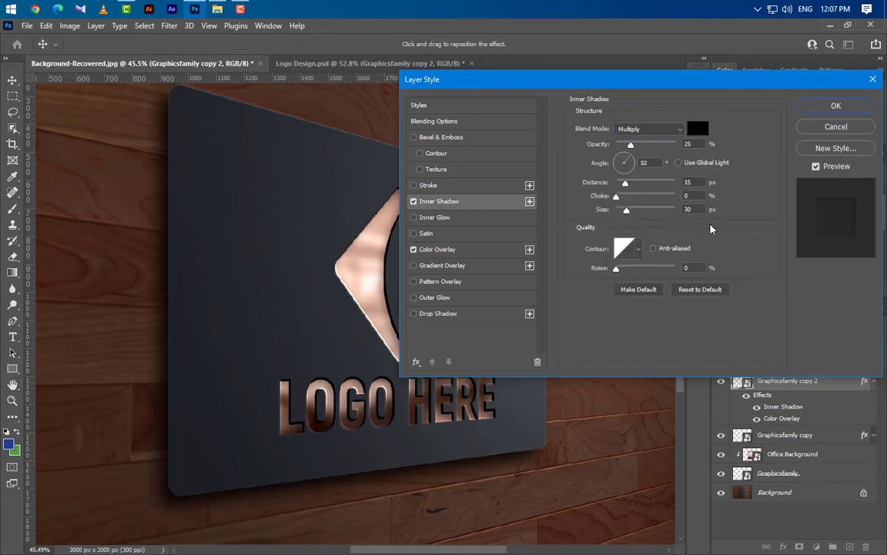
left_click(662, 131)
left_click(644, 139)
left_click(698, 129)
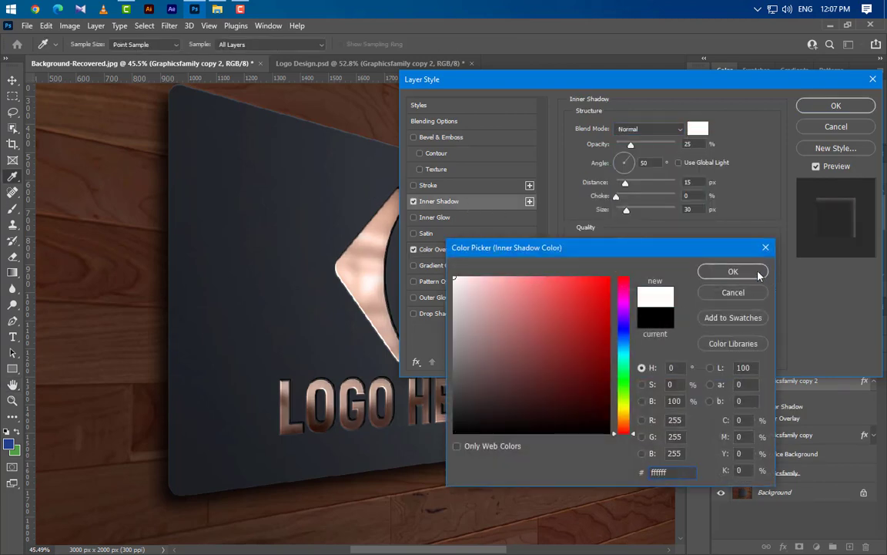
left_click(758, 273)
- Set the white Inner Shadow to 50% opacity, -135° angle, 3 px distance and 2 px size, and apply the layer style
left_click(646, 144)
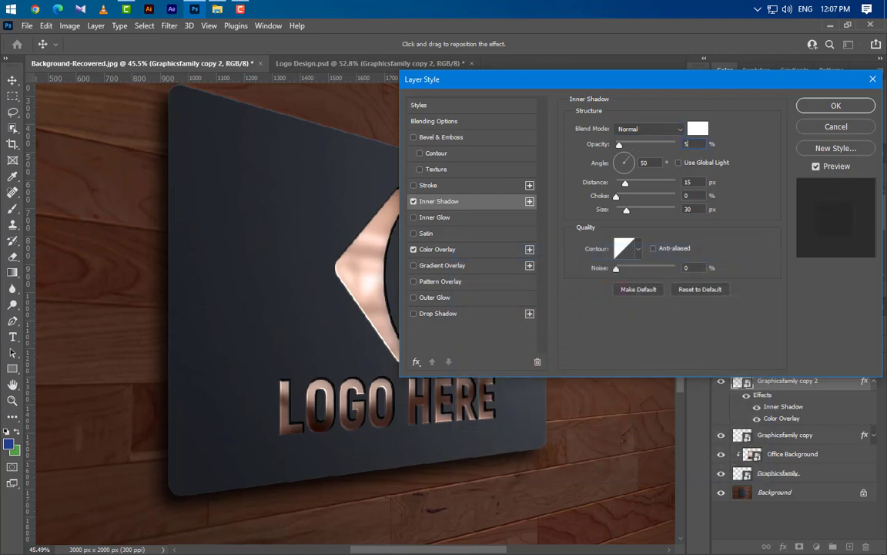
type("-135")
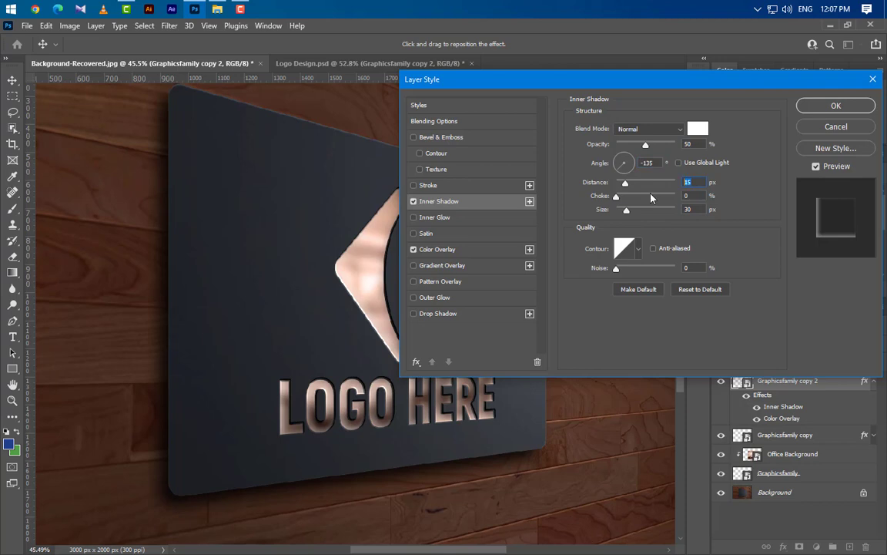
type("3")
type("2")
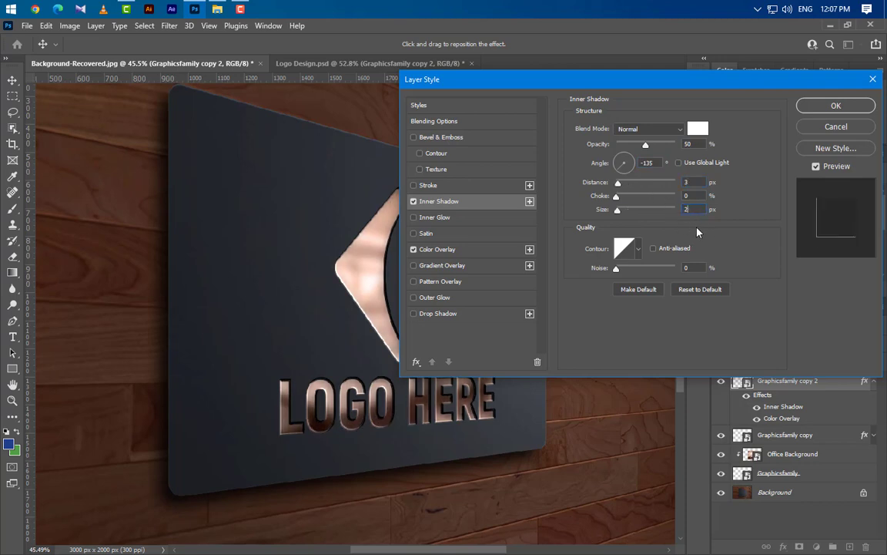
left_click(835, 108)
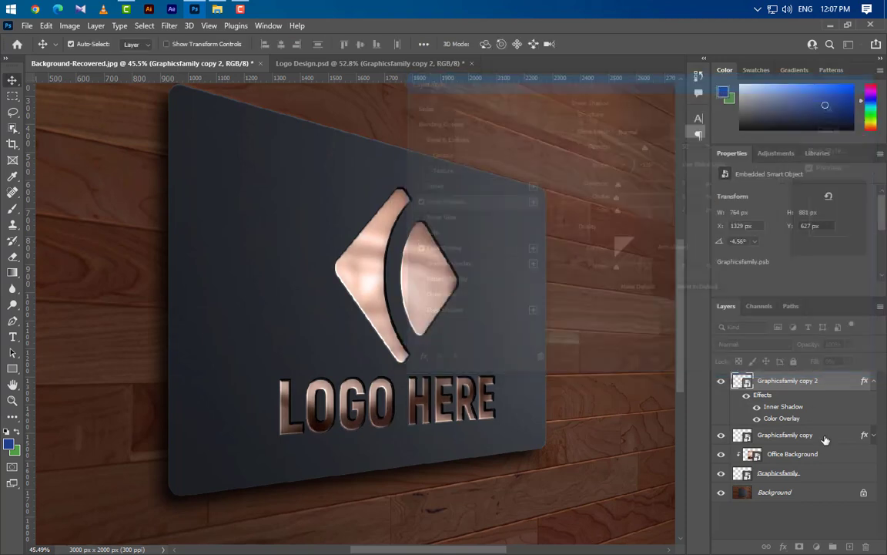
- Duplicate Graphicsfamily copy 2 as Graphicsfamily copy 3 and remove the duplicate's layer effects
left_click(873, 385)
right_click(782, 379)
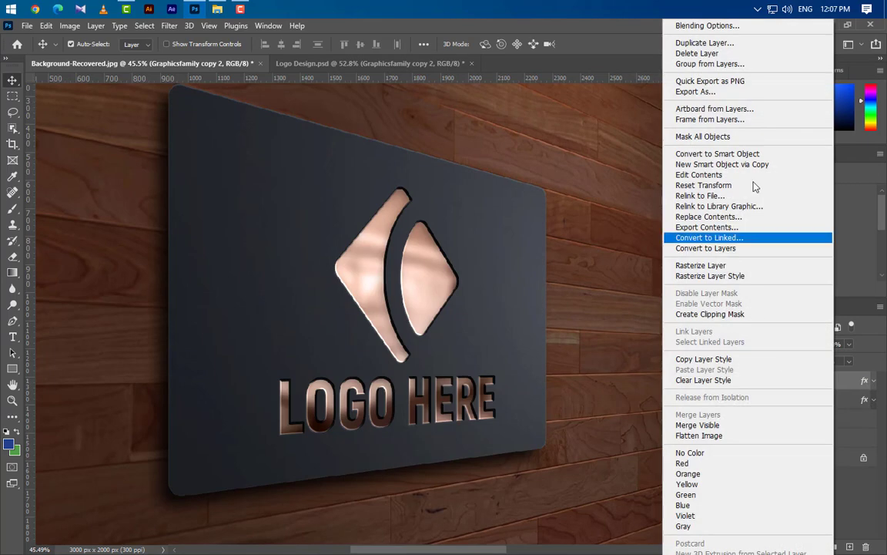
left_click(756, 43)
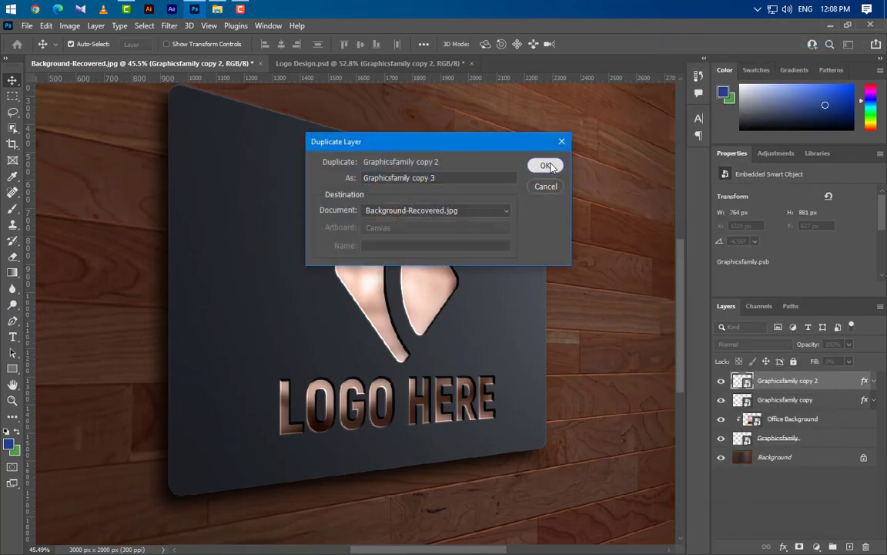
key("Return")
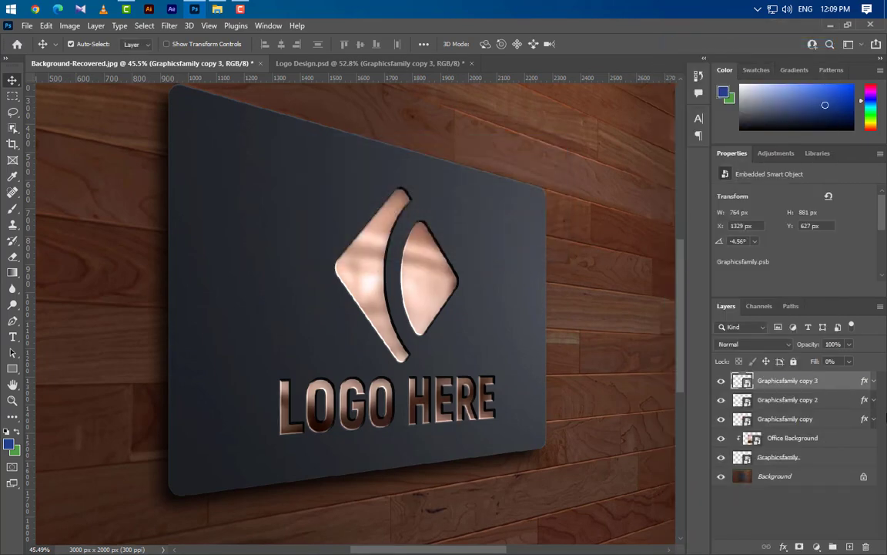
left_click(874, 381)
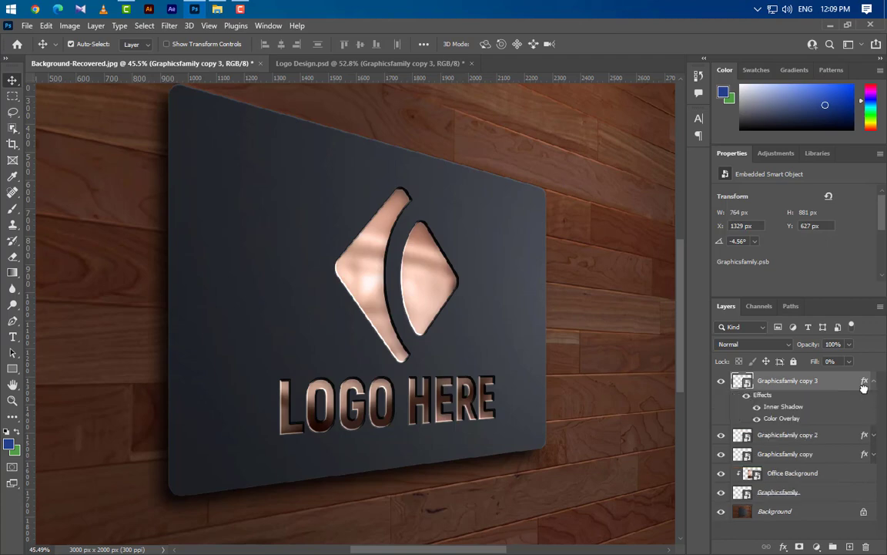
left_click(873, 381)
- Add an Inner Shadow to Graphicsfamily copy 3 with Multiply blending and black as its colour
right_click(840, 381)
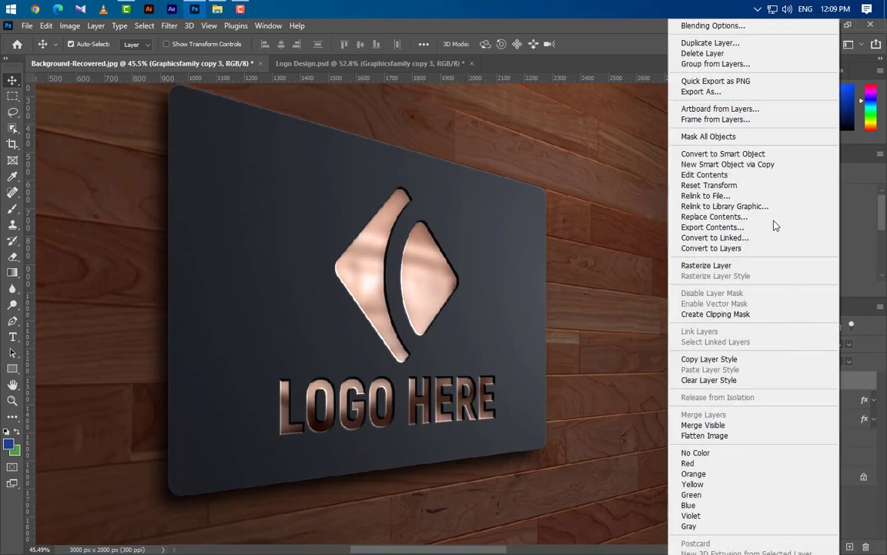
left_click(657, 25)
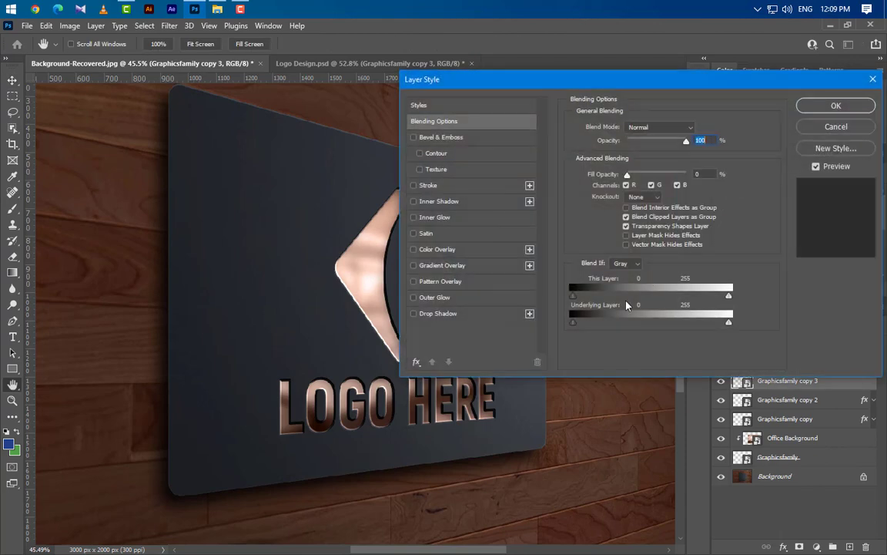
left_click(488, 202)
left_click(673, 128)
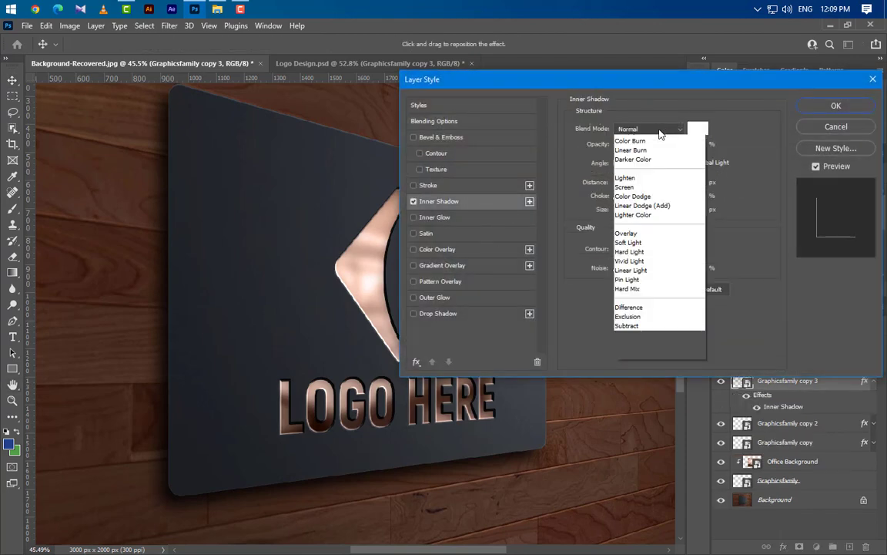
left_click(652, 174)
left_click(698, 128)
left_click_drag(563, 315, 455, 432)
left_click(731, 272)
- Set the black Inner Shadow to 75% opacity, 45° angle, 5 px distance, 5% choke and 5 px size
type("75")
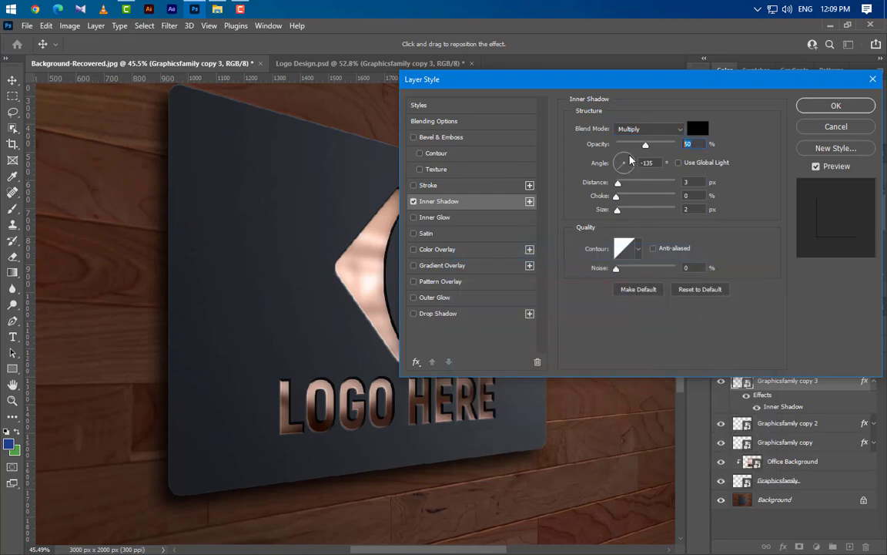
key("Tab")
type("45")
key("Tab")
type("5")
key("Tab")
type("5")
key("Tab")
type("5")
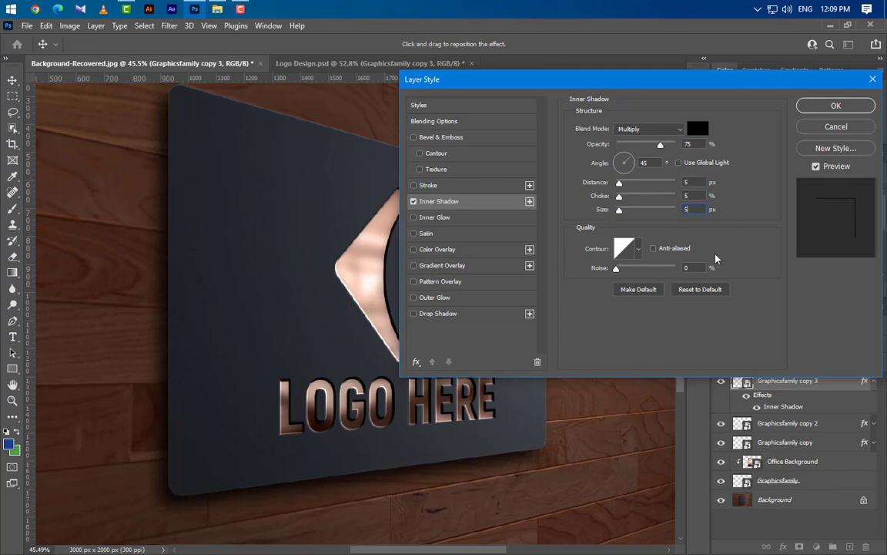
- Add a second Inner Shadow to Graphicsfamily copy 3 with 65% opacity, 7 px distance, 8% choke and 10 px size
left_click(530, 201)
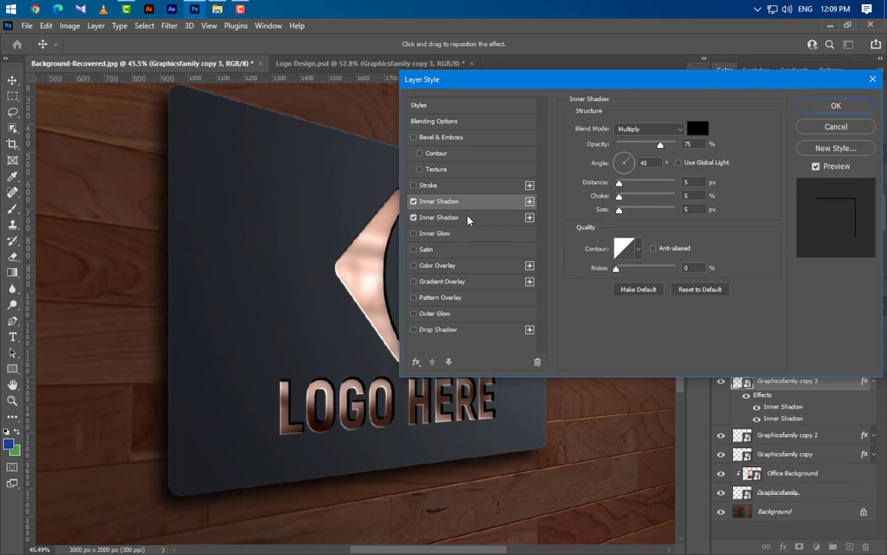
type("65")
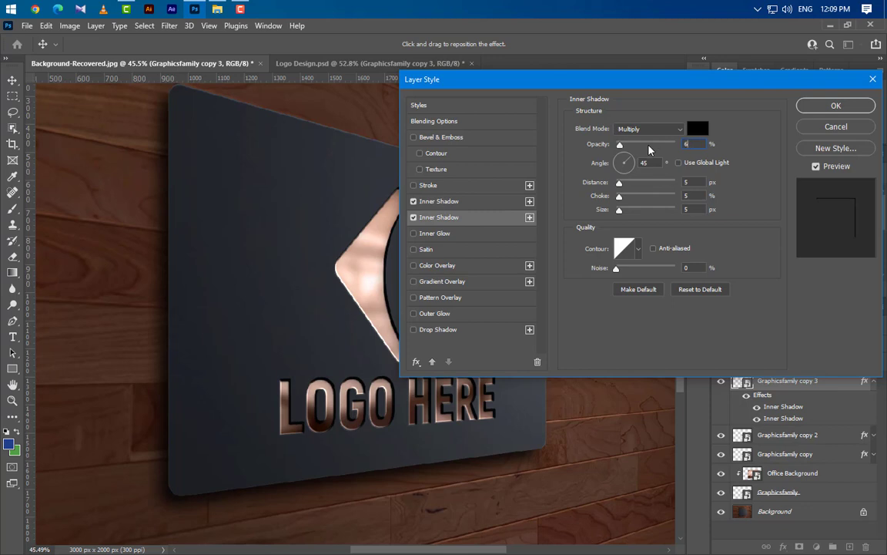
key("Tab")
key("Tab")
type("7")
key("Tab")
type("8")
key("Tab")
type("10")
- Add a third Inner Shadow with 60% opacity, 10 px distance and 10% choke, and apply the layer style to Graphicsfamily copy 3
left_click(529, 217)
double_click(695, 145)
type("60")
double_click(688, 182)
type("10")
key("Tab")
type("10")
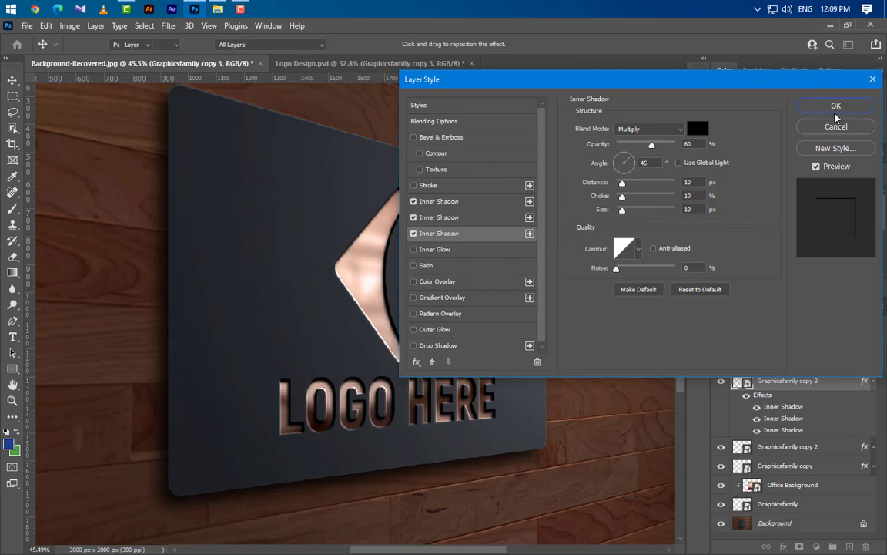
left_click(836, 106)
left_click(873, 382)
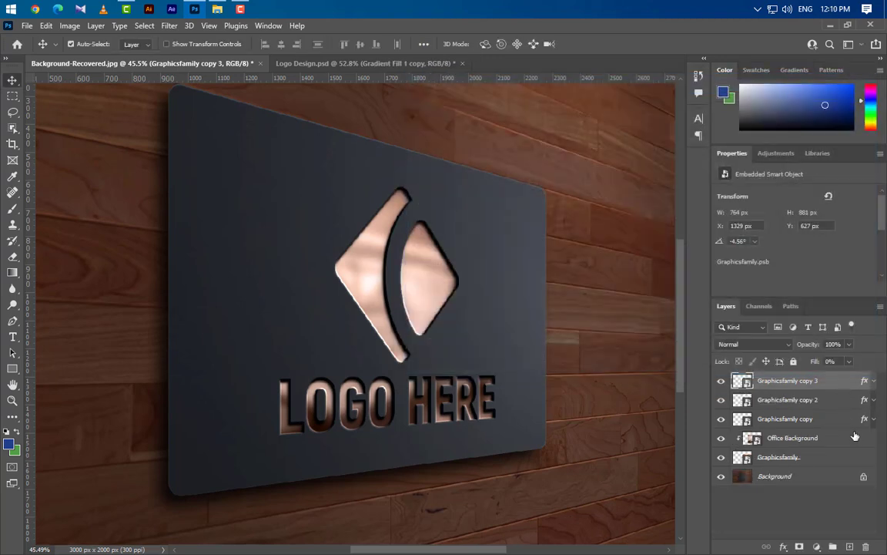
- Create a Gradient fill layer above Graphicsfamily copy 3 with a black starting colour stop and a white (#ffffff) ending colour stop
left_click(818, 546)
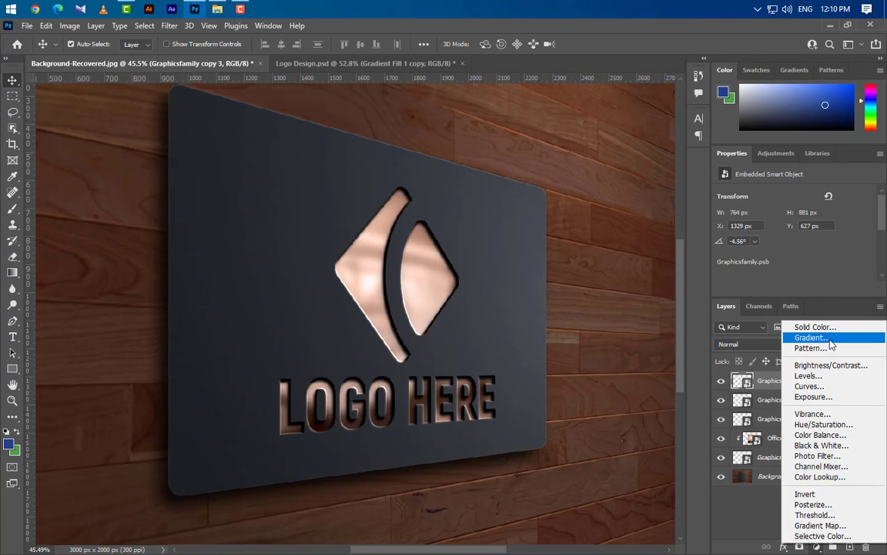
left_click(818, 337)
left_click(446, 153)
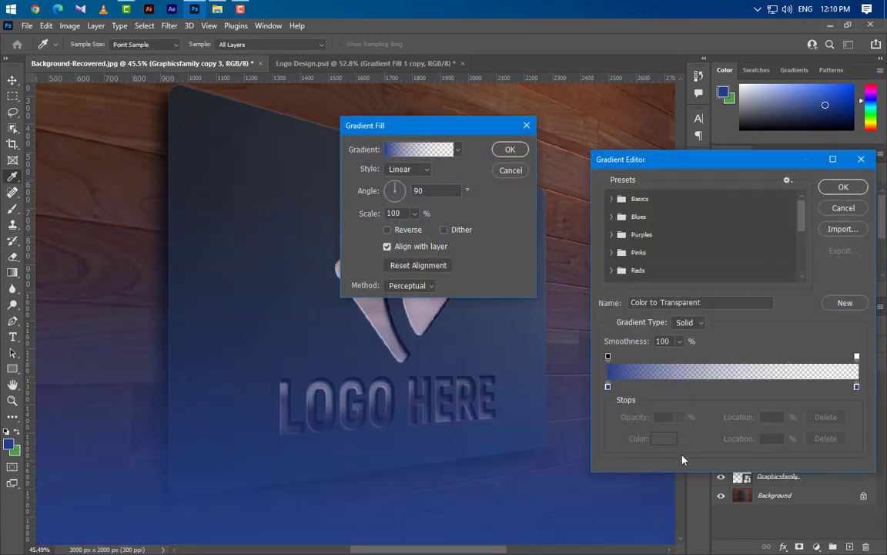
double_click(608, 386)
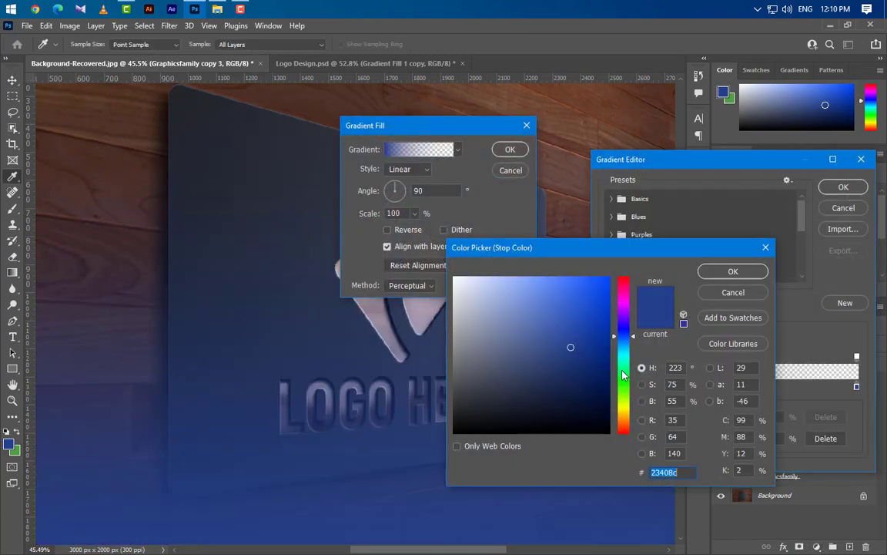
left_click(733, 271)
left_click(856, 386)
double_click(856, 386)
left_click_drag(482, 322, 454, 276)
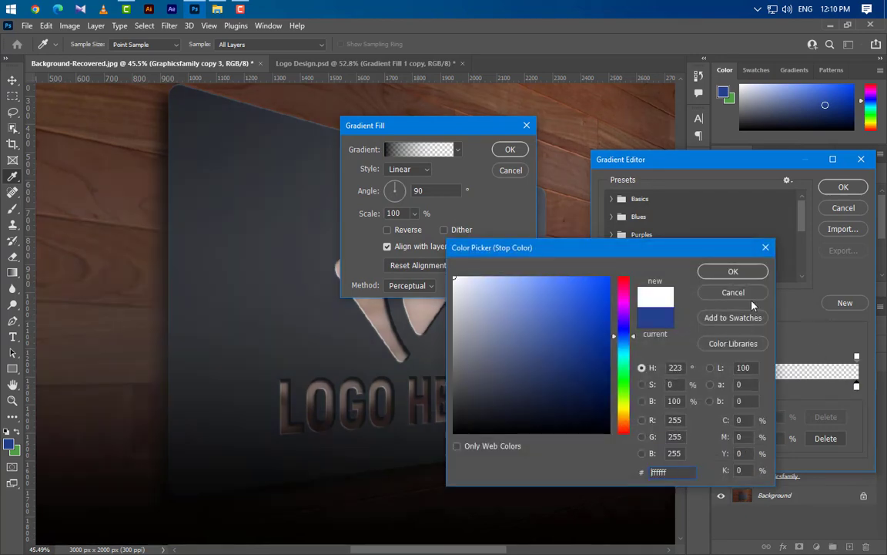
left_click(733, 272)
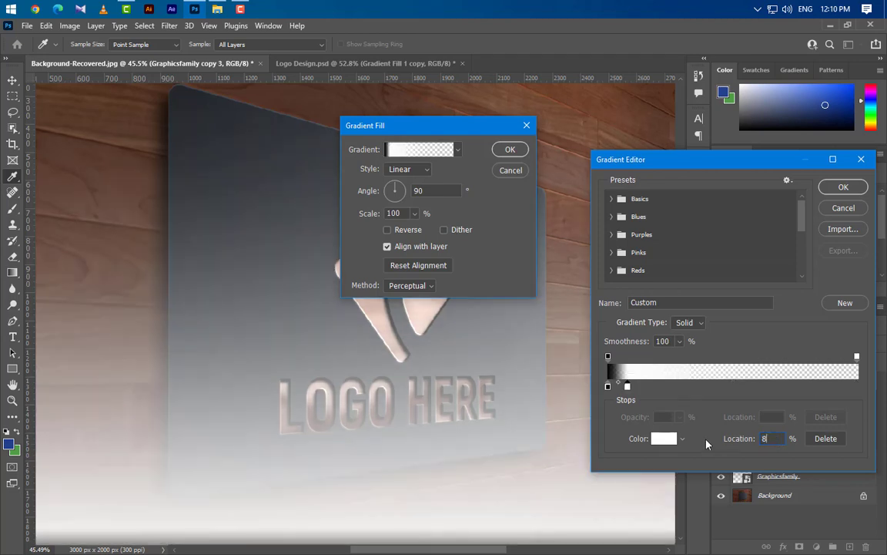
- Move the gradient's white colour stop inward from the end and set the starting opacity stop to 86%
left_click_drag(857, 386, 812, 386)
left_click(608, 357)
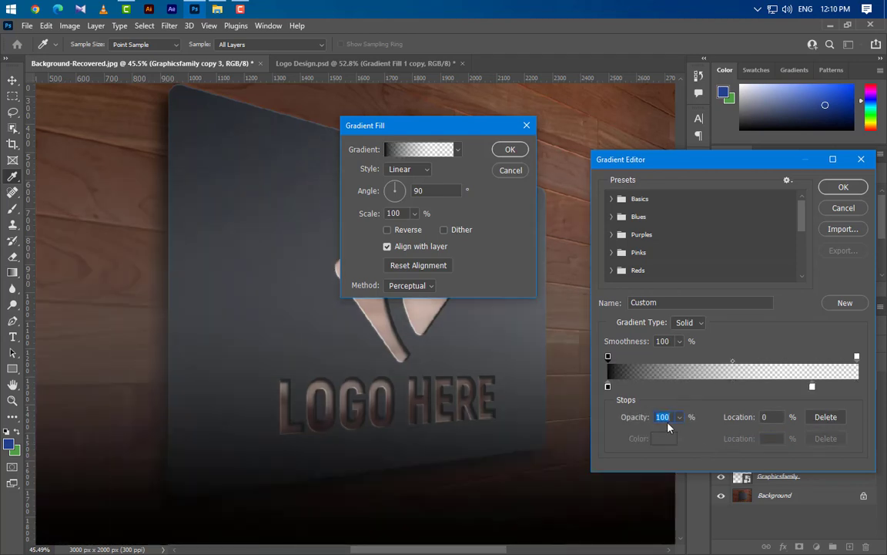
type("86")
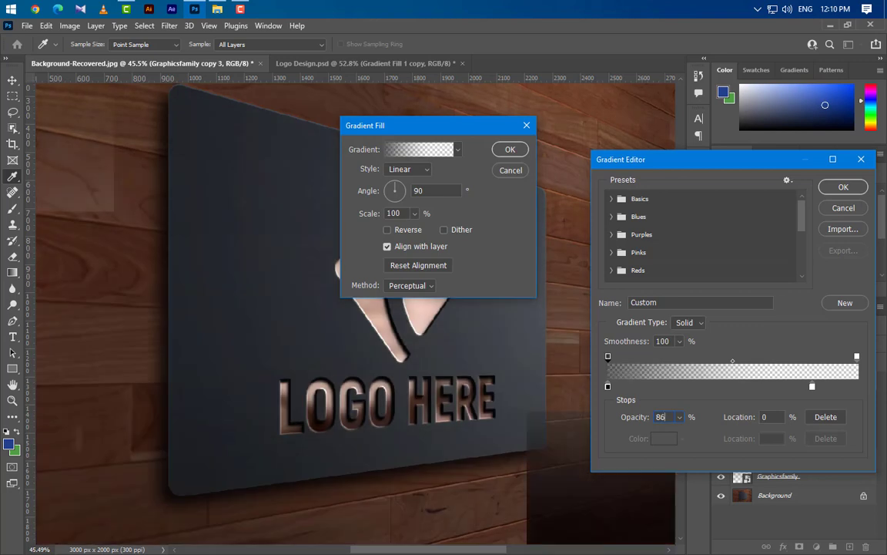
- Set the gradient's ending opacity stop to 100% and apply the gradient fill at a scale of 120%
left_click(858, 357)
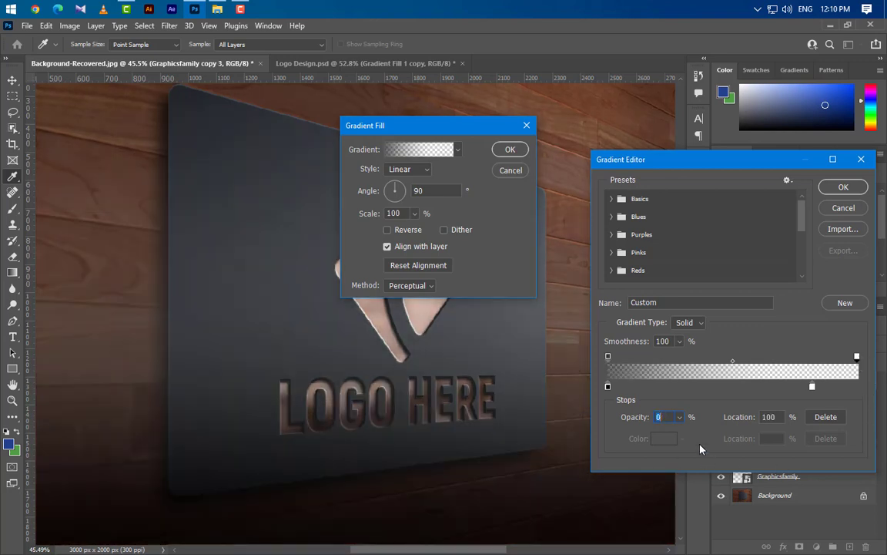
left_click(680, 417)
left_click_drag(676, 433, 735, 433)
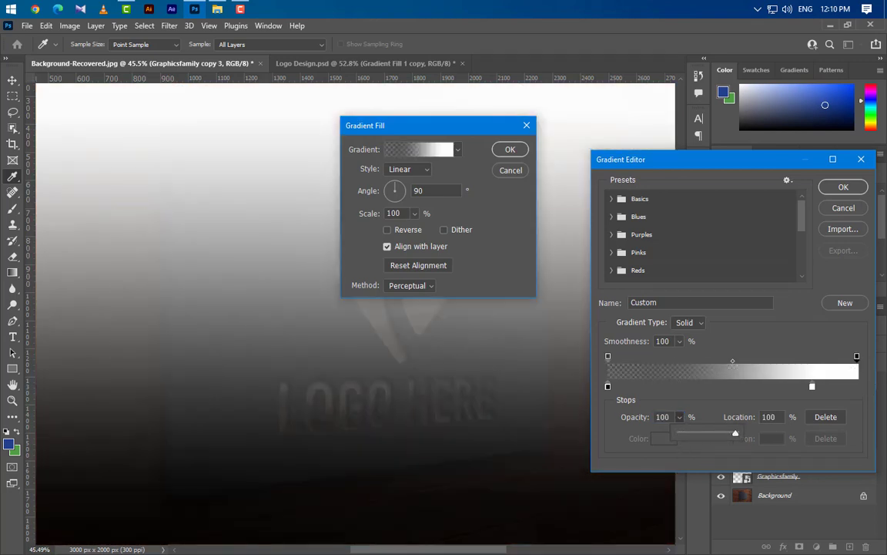
left_click(844, 186)
left_click(367, 215)
type("120")
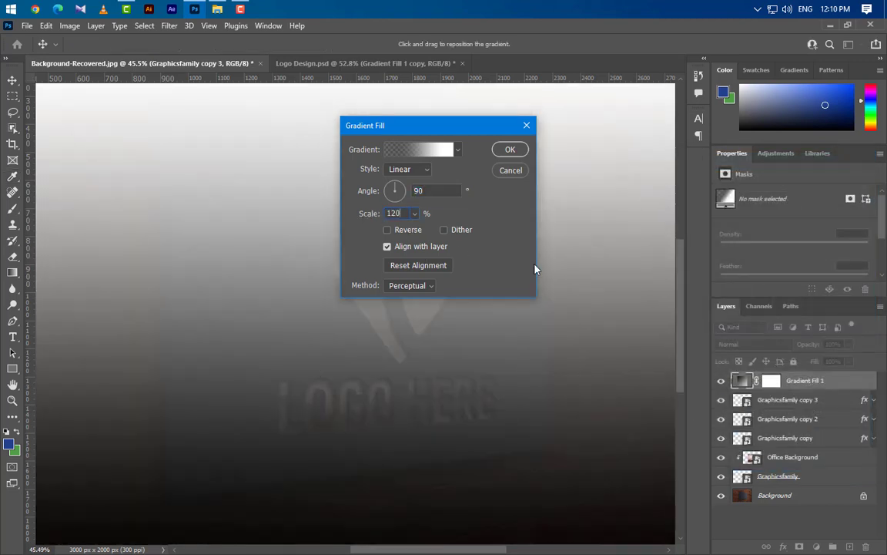
left_click(510, 150)
- Set the Gradient Fill 1 layer to Soft Light blending with 40% opacity
left_click(772, 345)
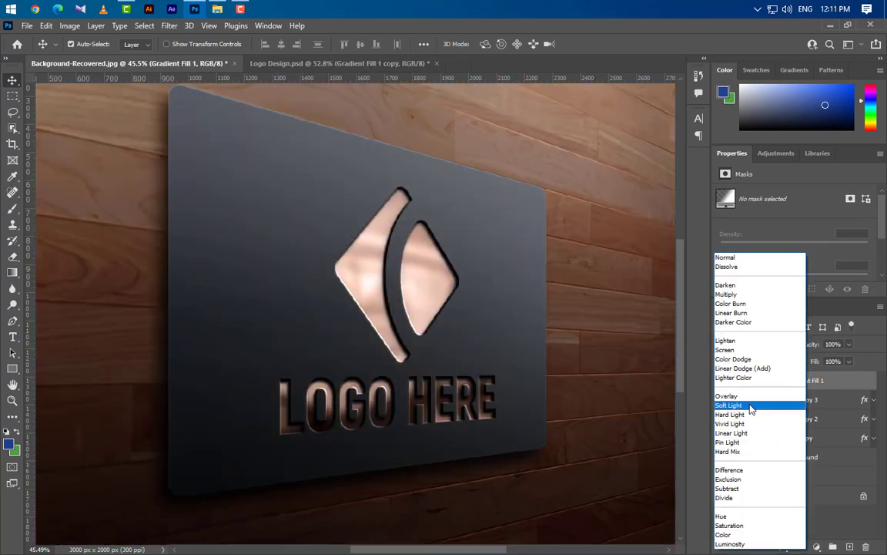
left_click(747, 405)
left_click(833, 344)
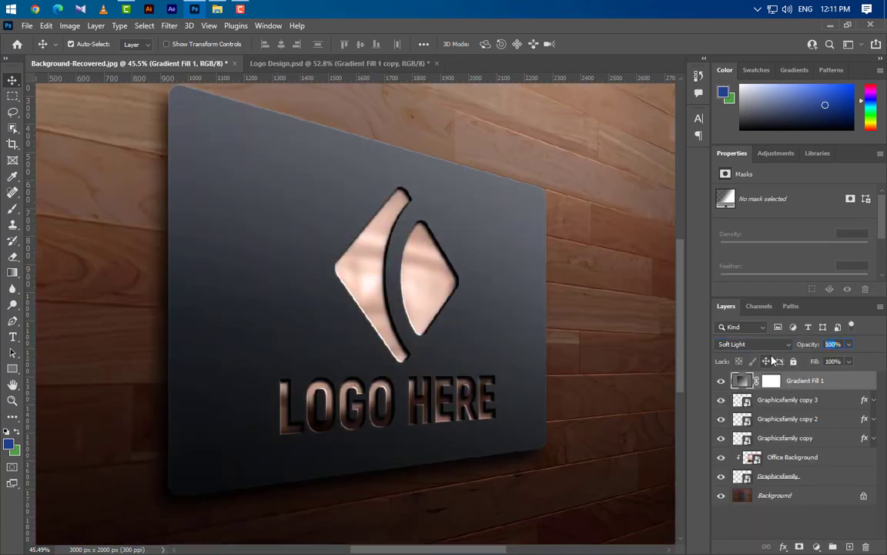
type("40")
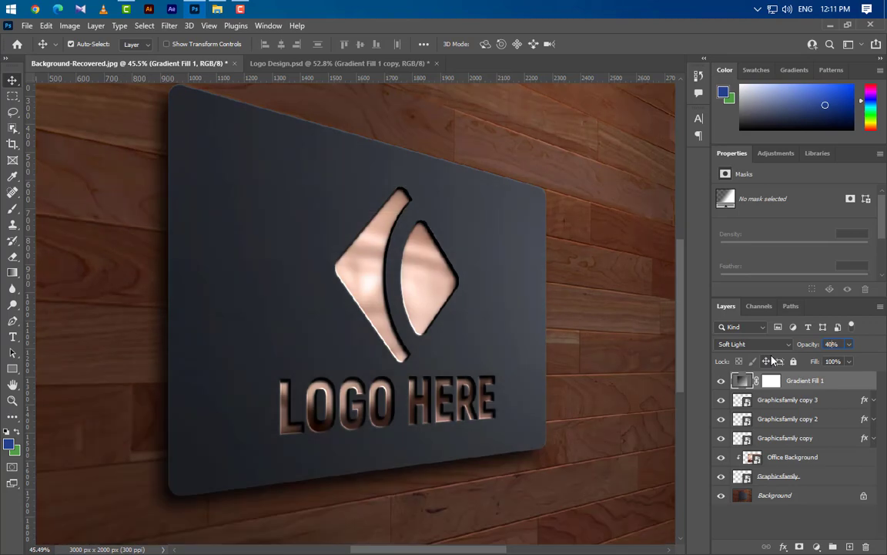
- Duplicate the Gradient Fill 1 layer within the same document, keeping the suggested name
right_click(853, 386)
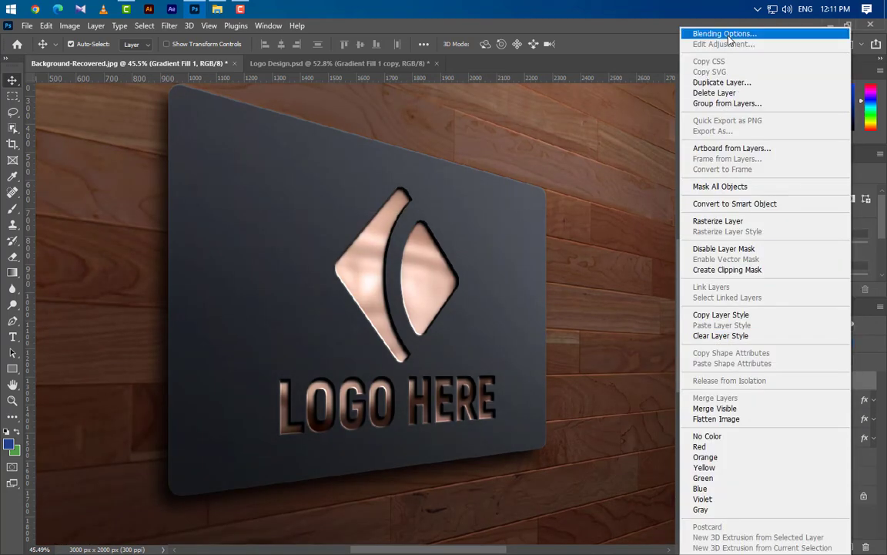
left_click(722, 82)
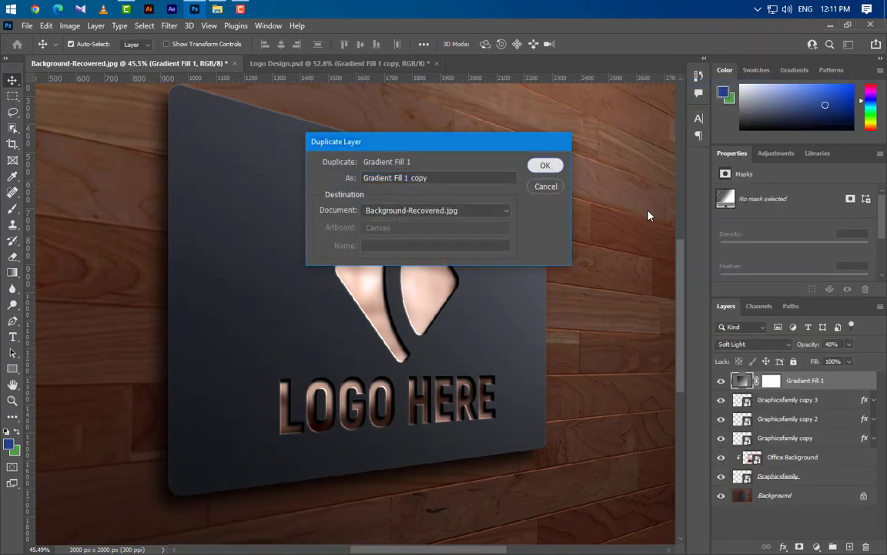
left_click(543, 163)
- Set the duplicated gradient fill's angle to 45° and its layer opacity to 25%
double_click(740, 383)
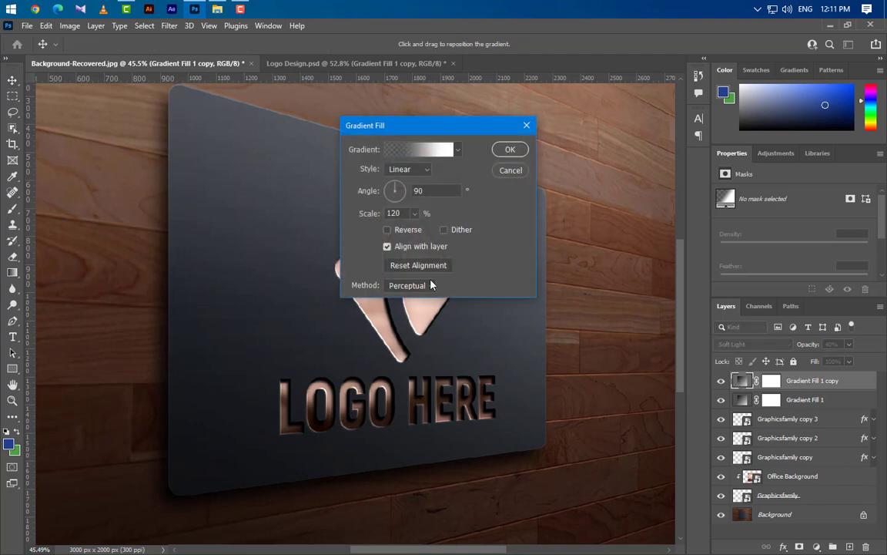
left_click_drag(432, 191, 382, 194)
type("45")
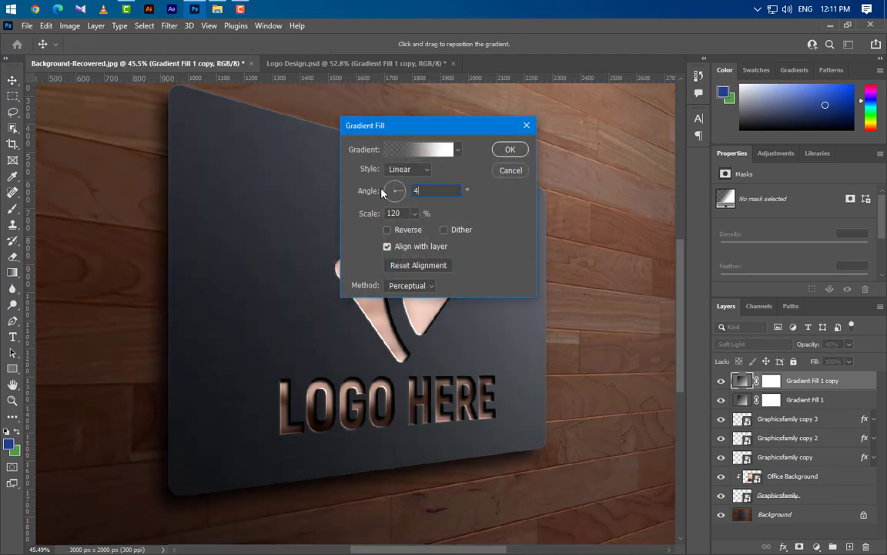
left_click(510, 151)
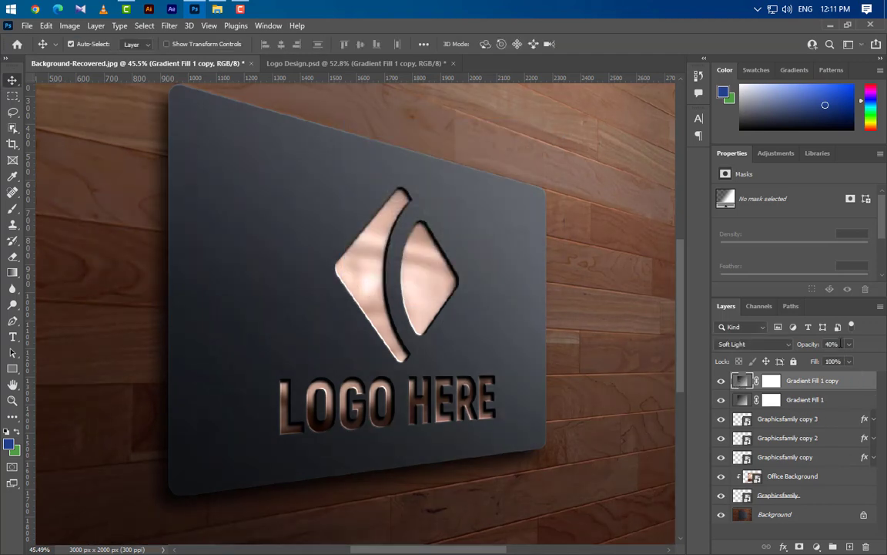
type("25")
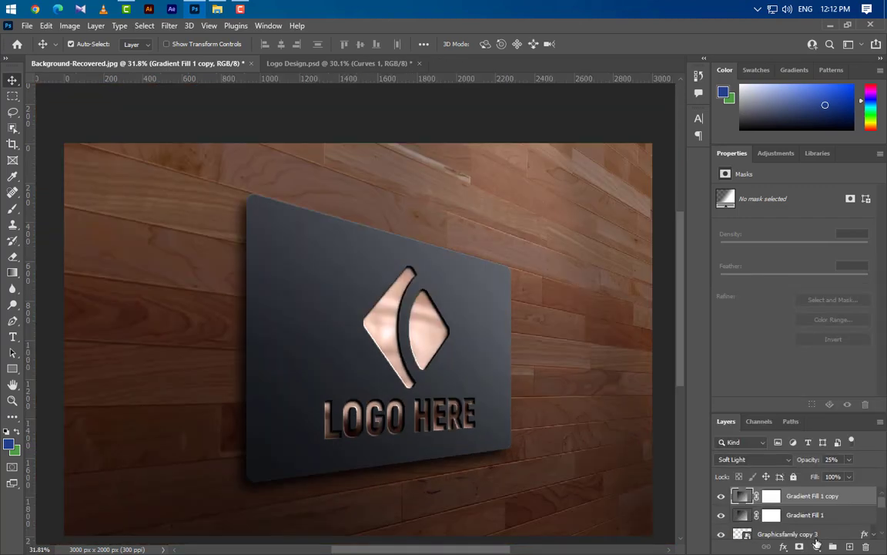
- Add a Curves adjustment layer above the gradient fills and set the RGB black point's input to 7
left_click(817, 546)
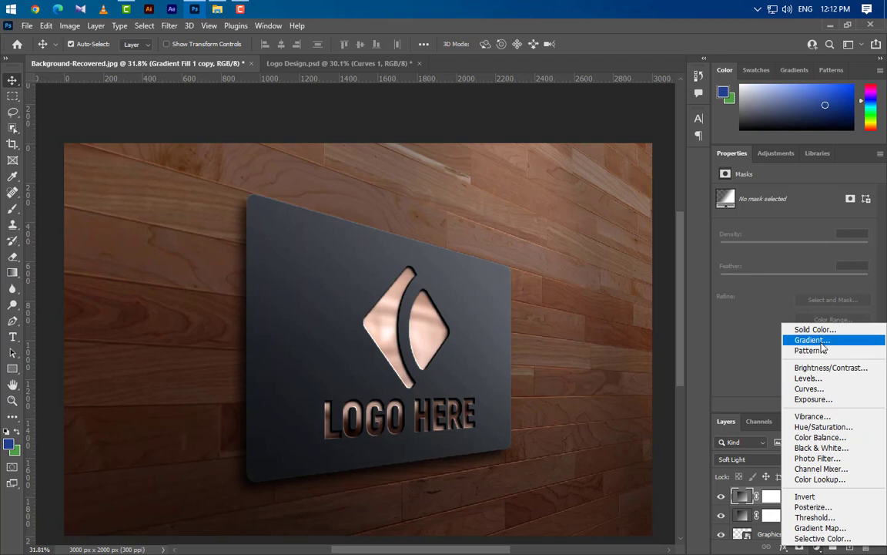
left_click(806, 388)
left_click_drag(747, 352, 758, 370)
type("8")
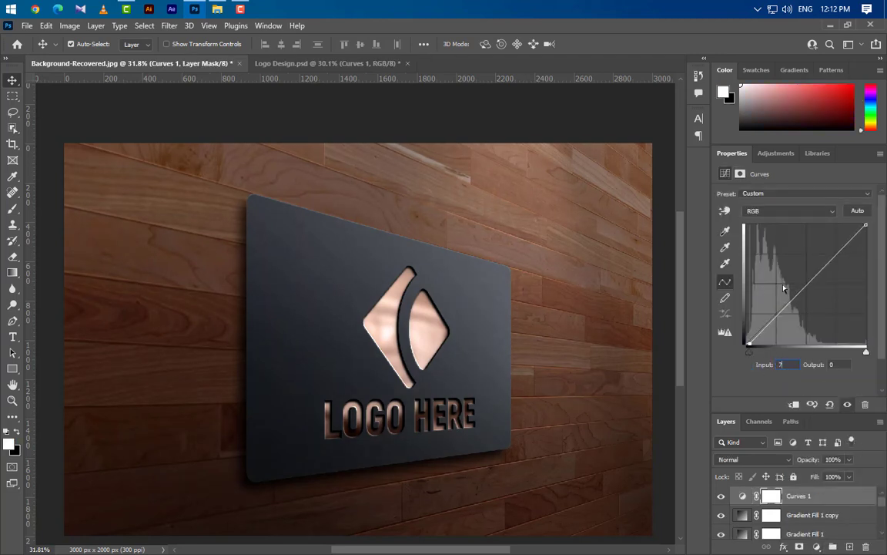
- Set the white point's input to 250 in the Blue channel of the Curves adjustment
left_click(788, 213)
left_click(786, 222)
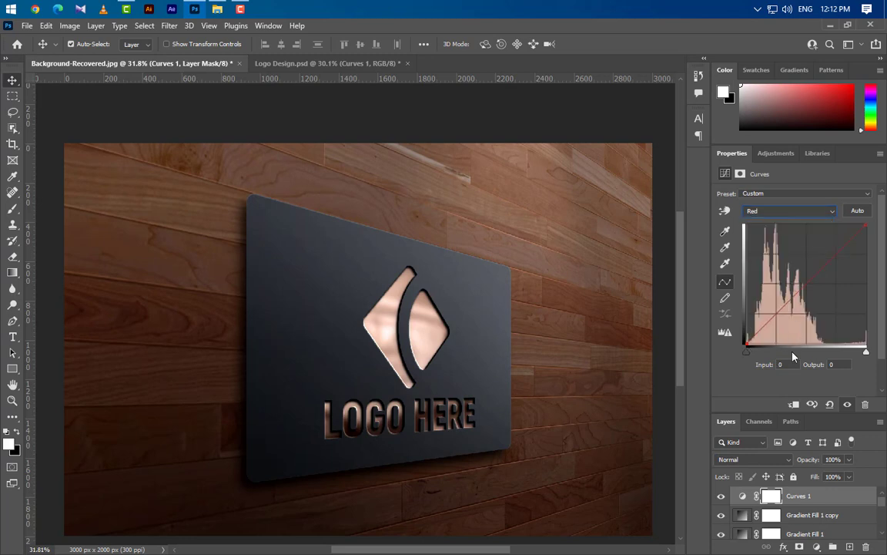
left_click(784, 211)
left_click(783, 251)
left_click(865, 352)
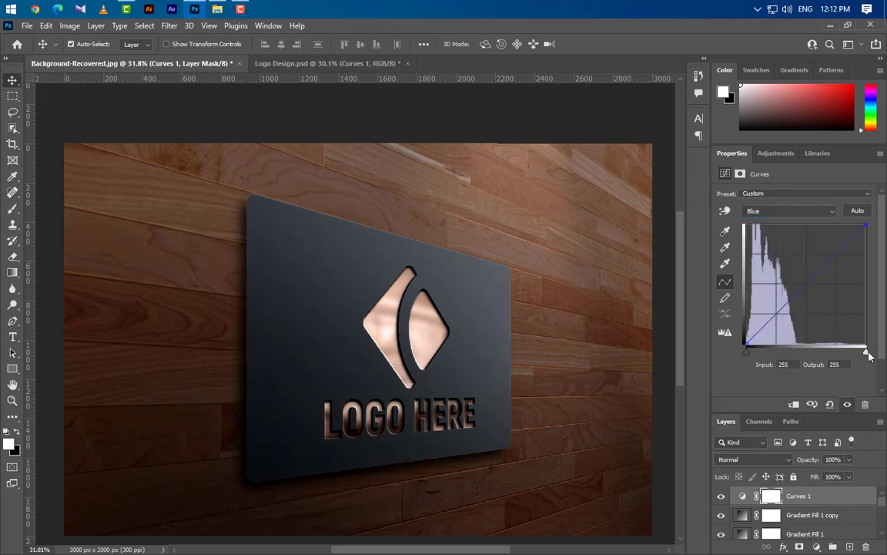
type("250")
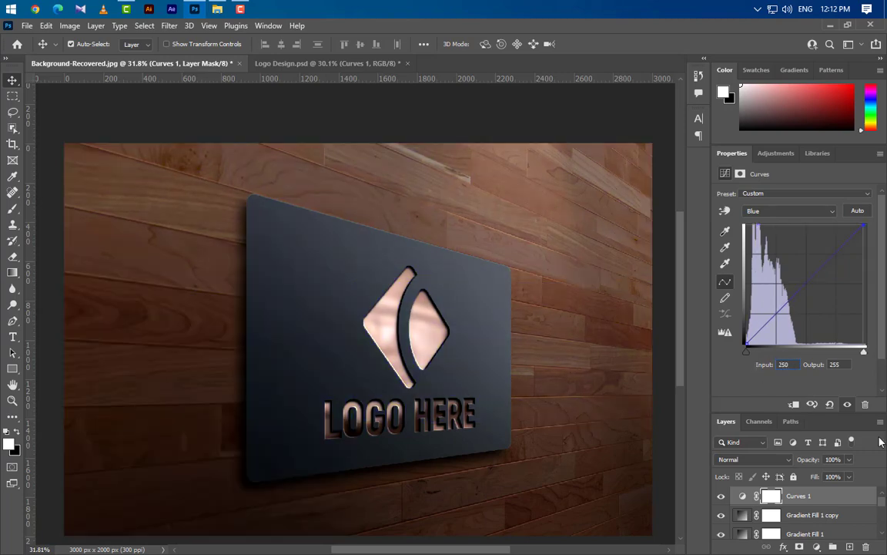
- Duplicate Graphicsfamily copy 3 and place the duplicate above Curves 1 without its layer effects
scroll(490, 310, "down", 1)
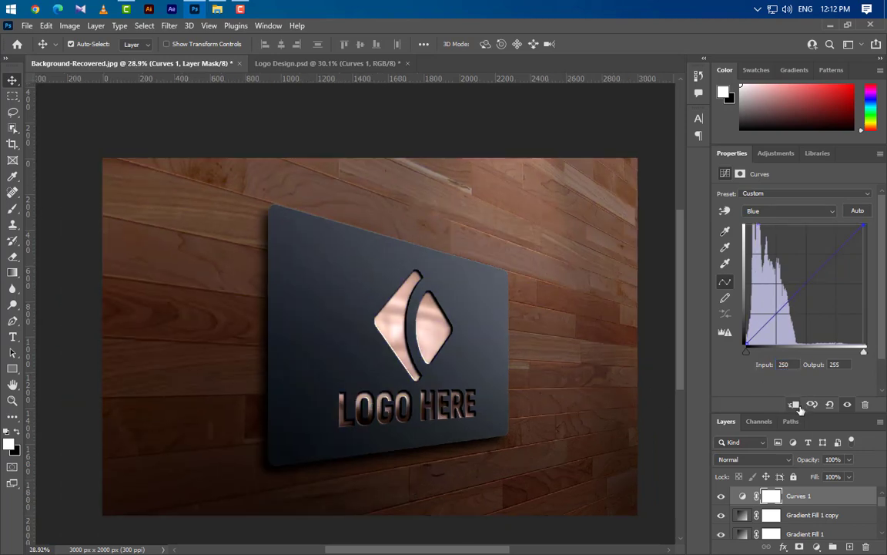
left_click_drag(801, 413, 788, 227)
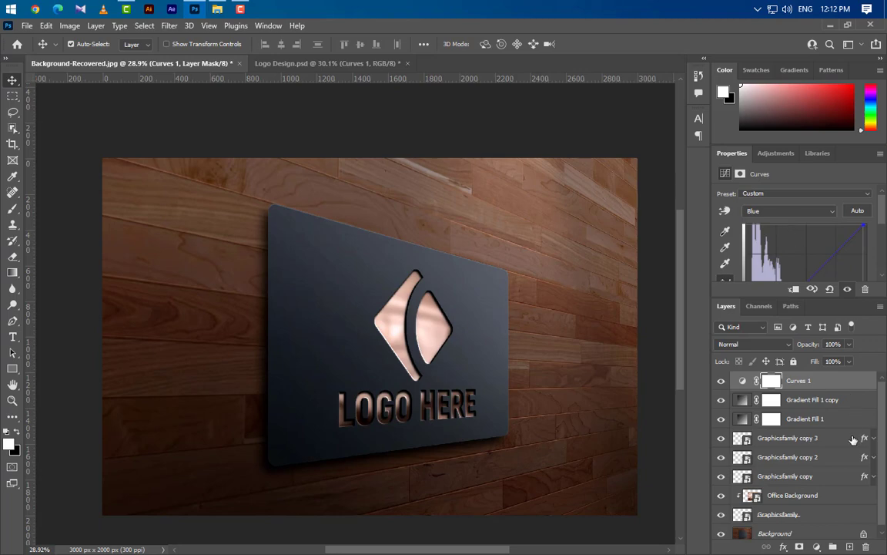
right_click(823, 445)
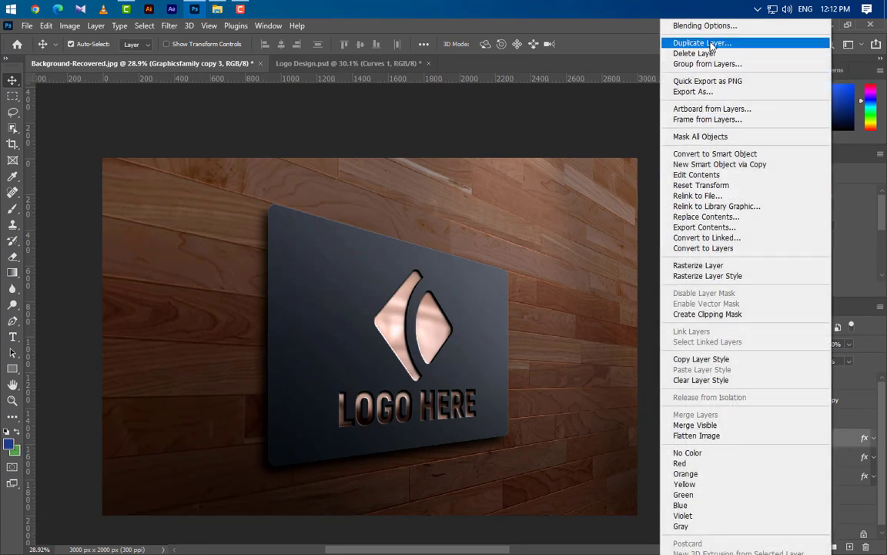
left_click(703, 37)
left_click(541, 165)
left_click_drag(813, 433, 865, 546)
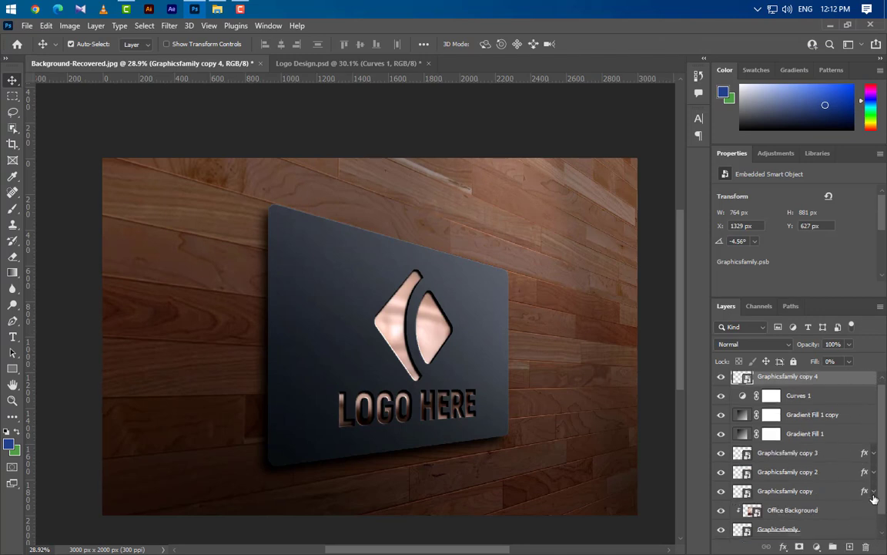
- Set the opacity of Graphicsfamily copy 4 to 0% and rename the layer "[ YOUR LOGO HERE ]"
left_click(850, 346)
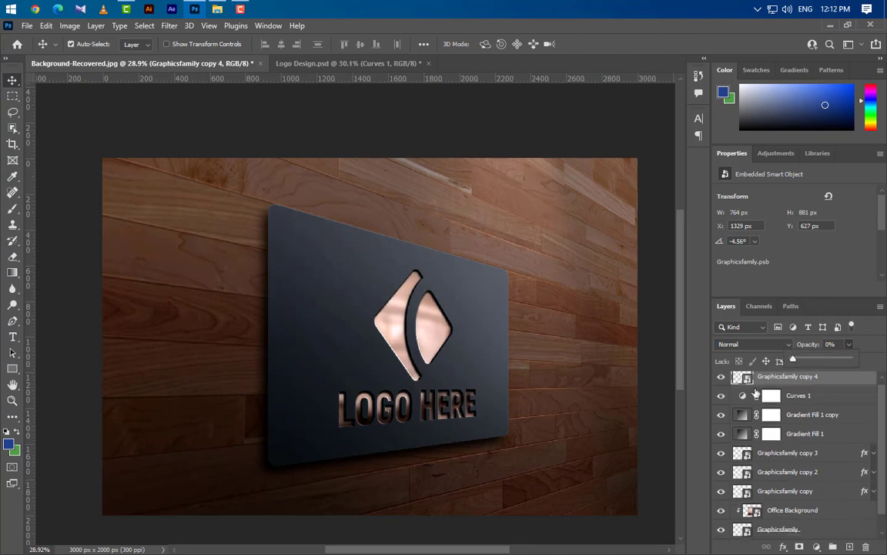
scroll(801, 440, "up", 1)
double_click(796, 382)
key("BackSpace")
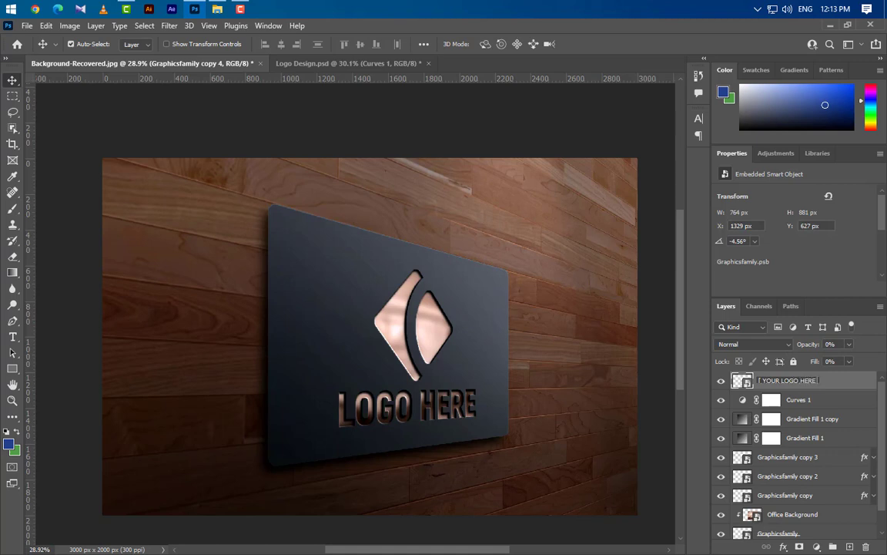
type("[ YOUR LOGO HERE ]")
key("Return")
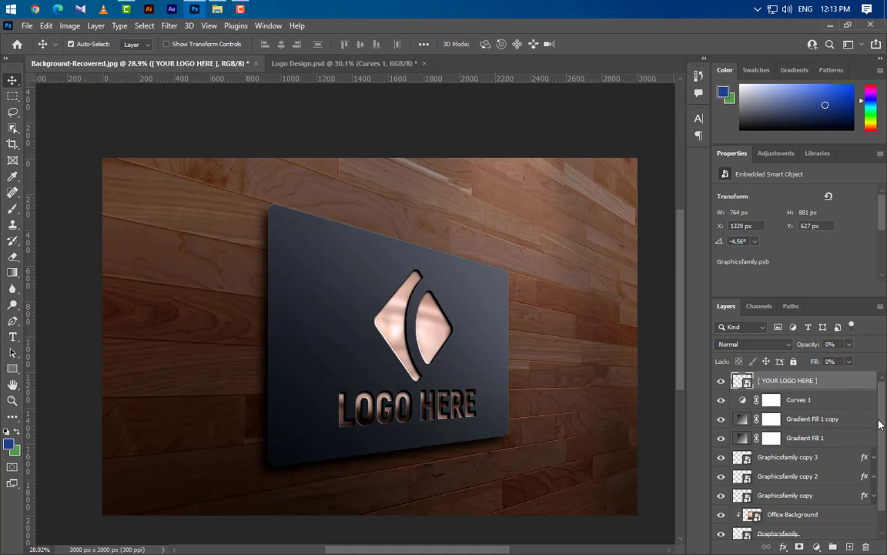
- Open the contents of the [ YOUR LOGO HERE ] smart object and copy the logo from Logo Design.psd into it
double_click(744, 382)
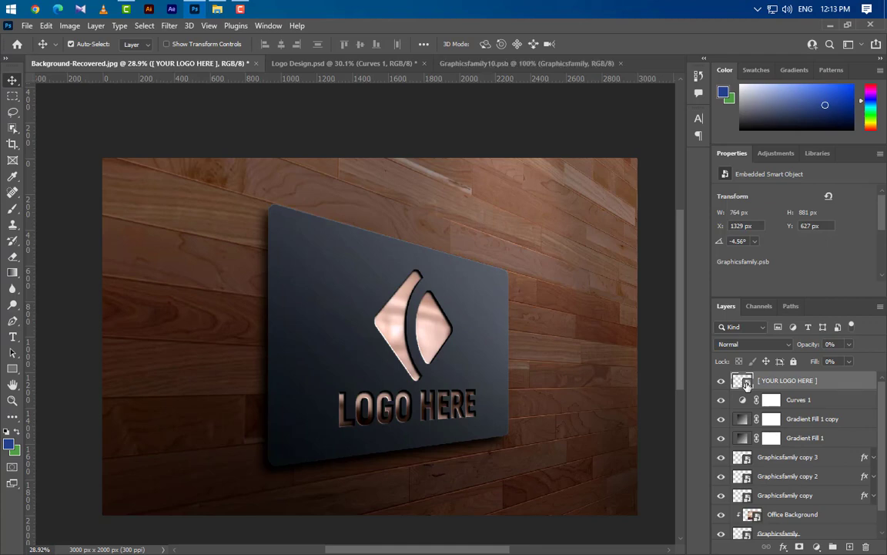
left_click(335, 65)
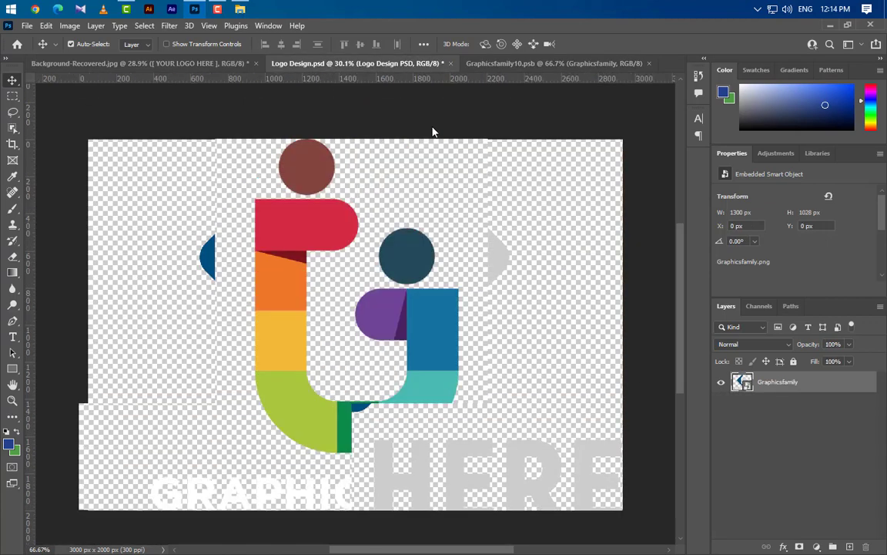
left_click_drag(439, 336, 376, 368)
left_click_drag(471, 368, 471, 368)
- Scale the Logo Design PSD layer to about 12.34% and center it so it fits the canvas height
scroll(471, 368, "down", 3)
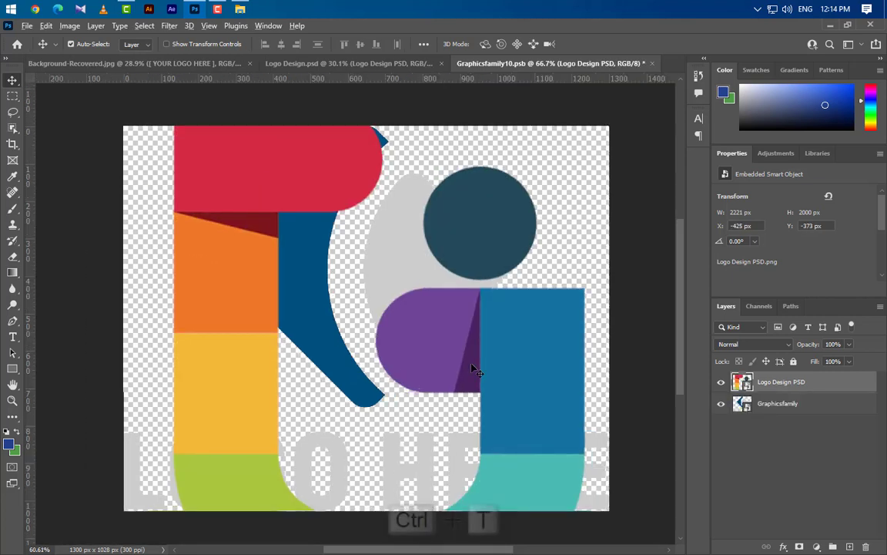
key("ctrl+t")
scroll(475, 372, "down", 2)
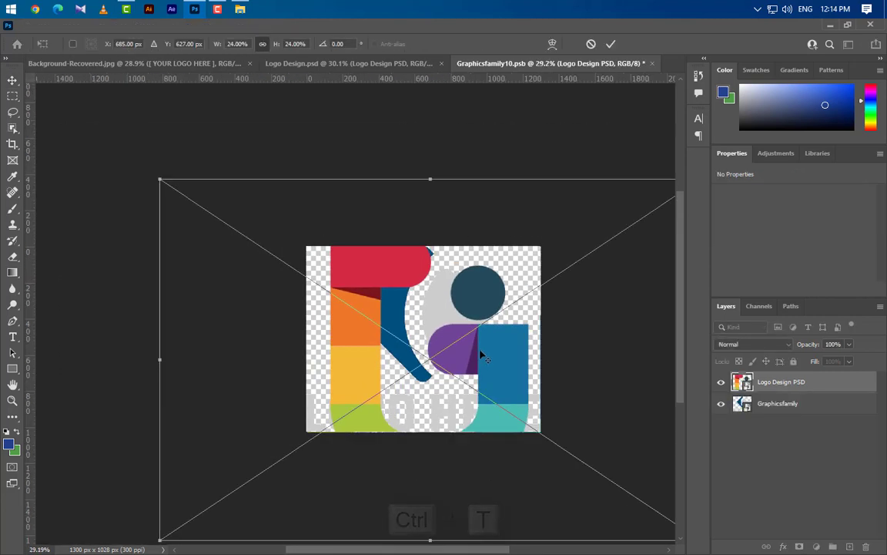
left_click_drag(432, 199, 424, 389)
left_click_drag(498, 479, 491, 337)
left_click_drag(424, 400, 425, 432)
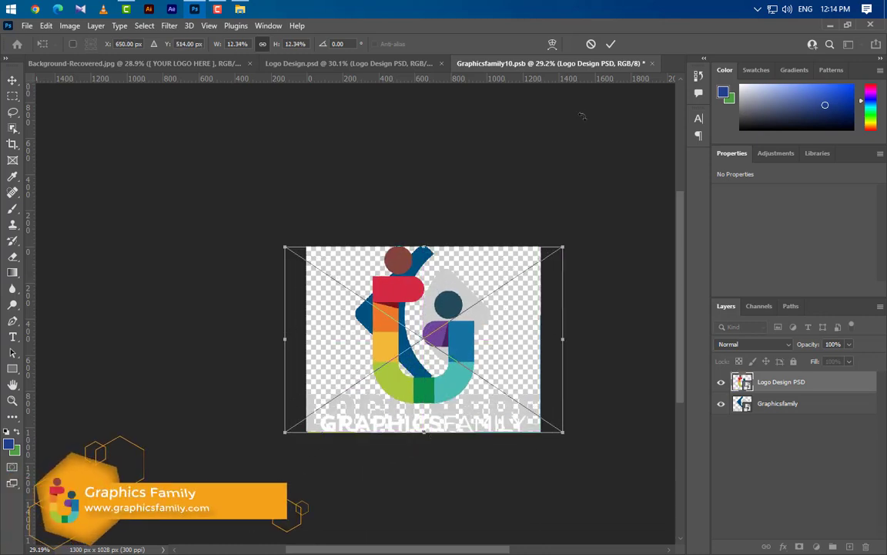
- Hide the original Graphicsfamily layer, then save and close the smart object and return to the Background-Recovered.jpg mockup
left_click(720, 404)
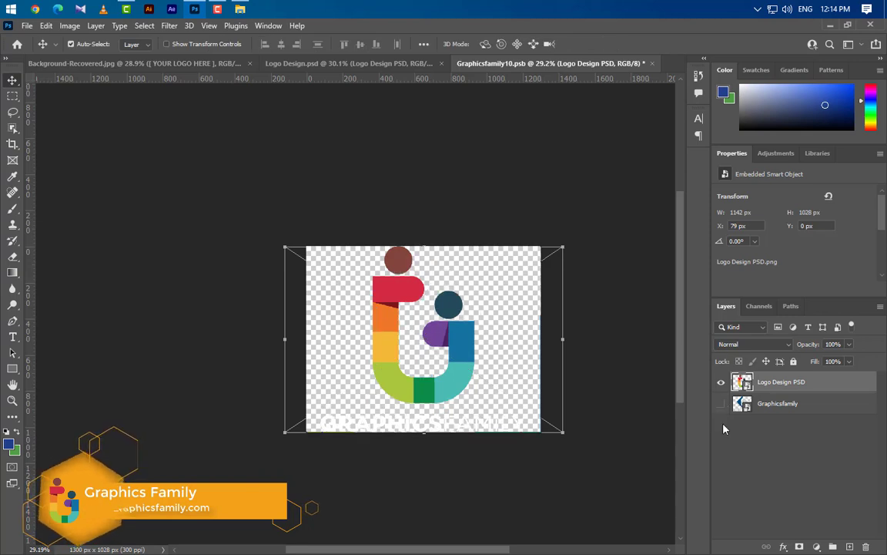
left_click(382, 226)
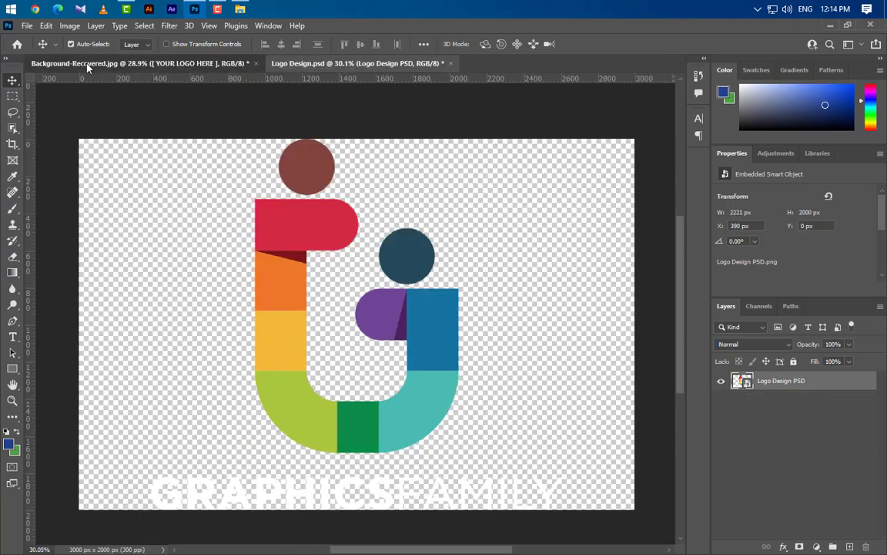
left_click(78, 62)
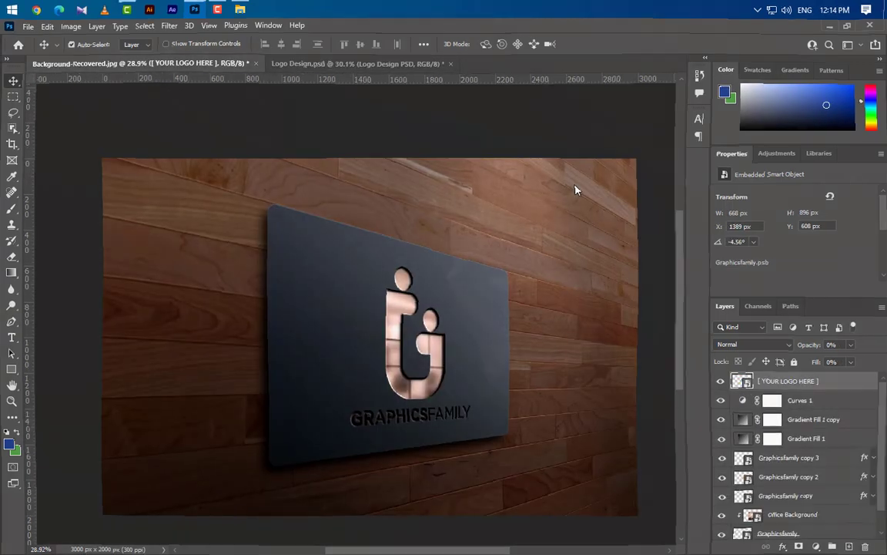